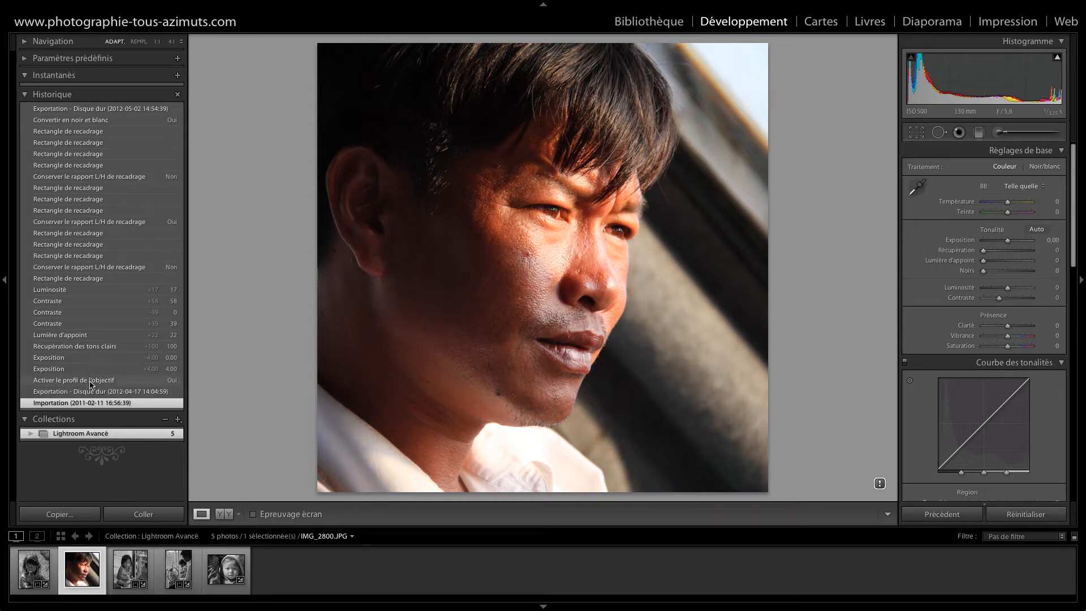
# Step through the portrait's tonal history states, from the lens profile activation up to the Luminosité +17 adjustment
pyautogui.click(91, 383)
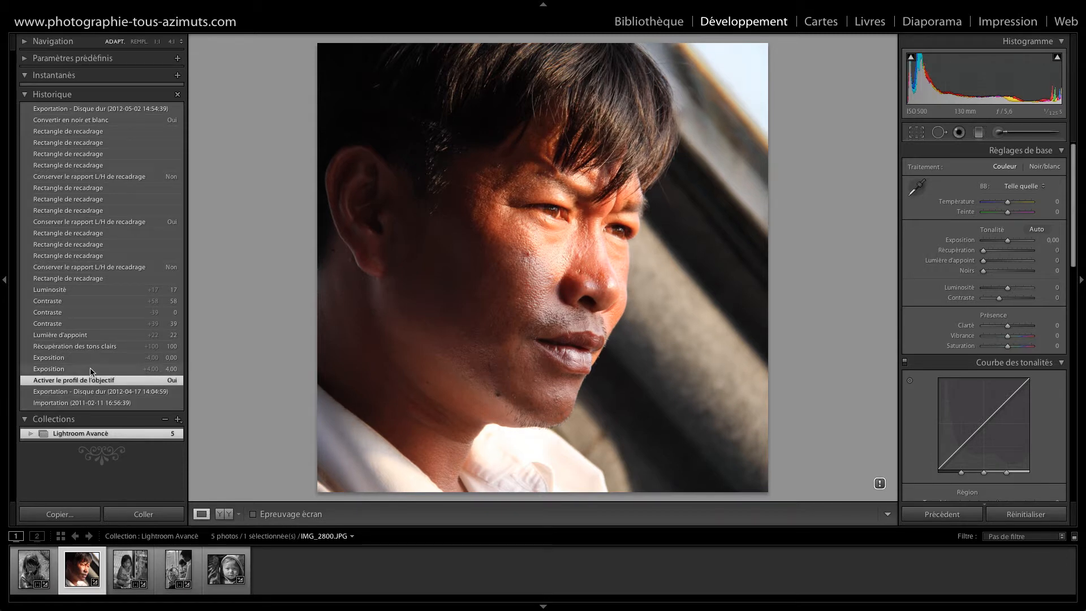
pyautogui.click(90, 370)
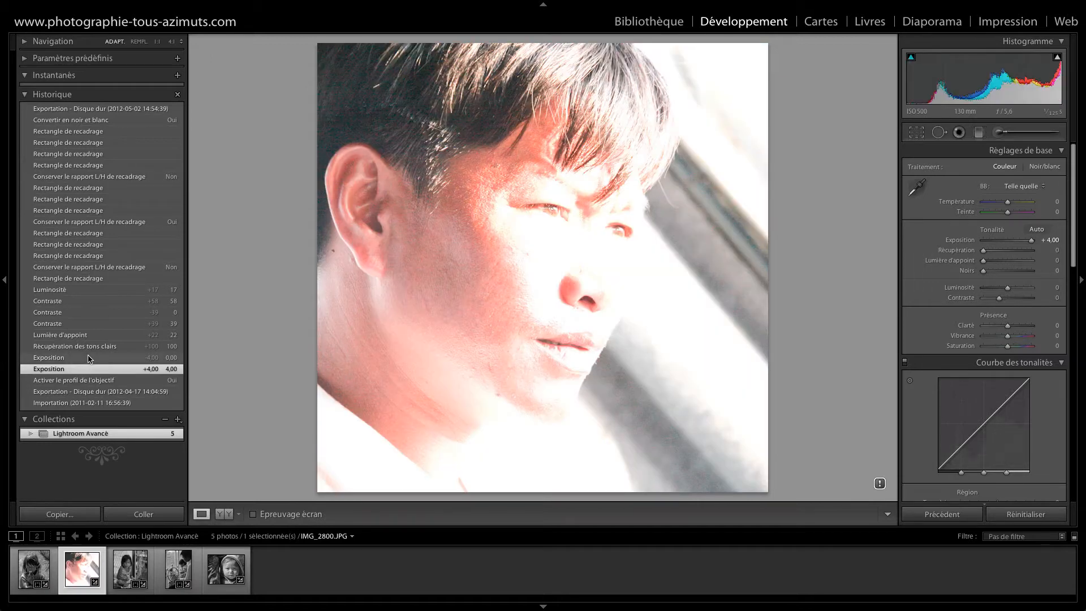
pyautogui.click(89, 358)
pyautogui.click(89, 347)
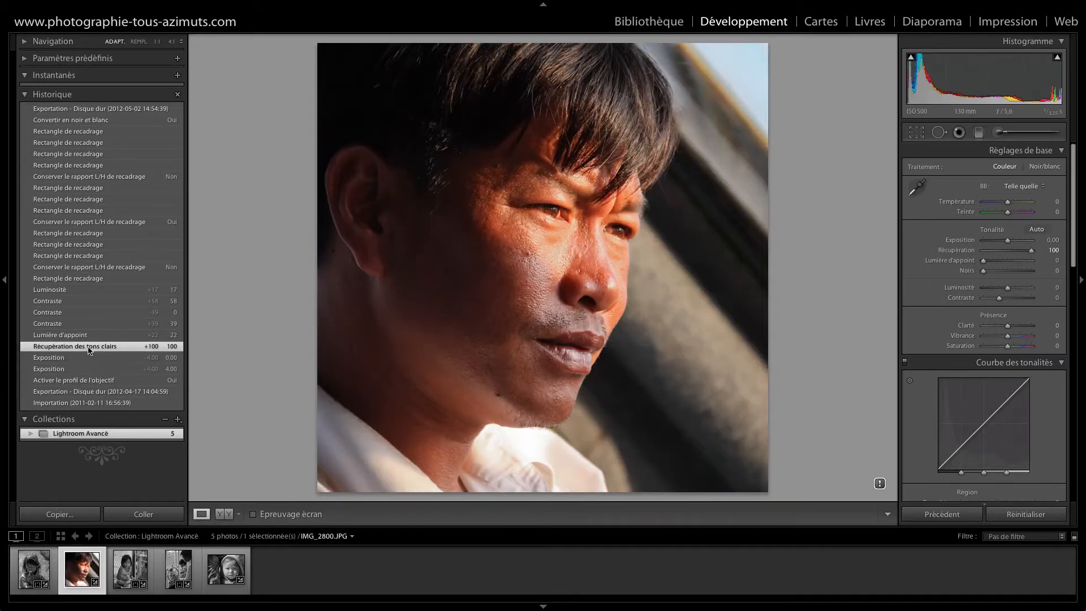
pyautogui.click(89, 336)
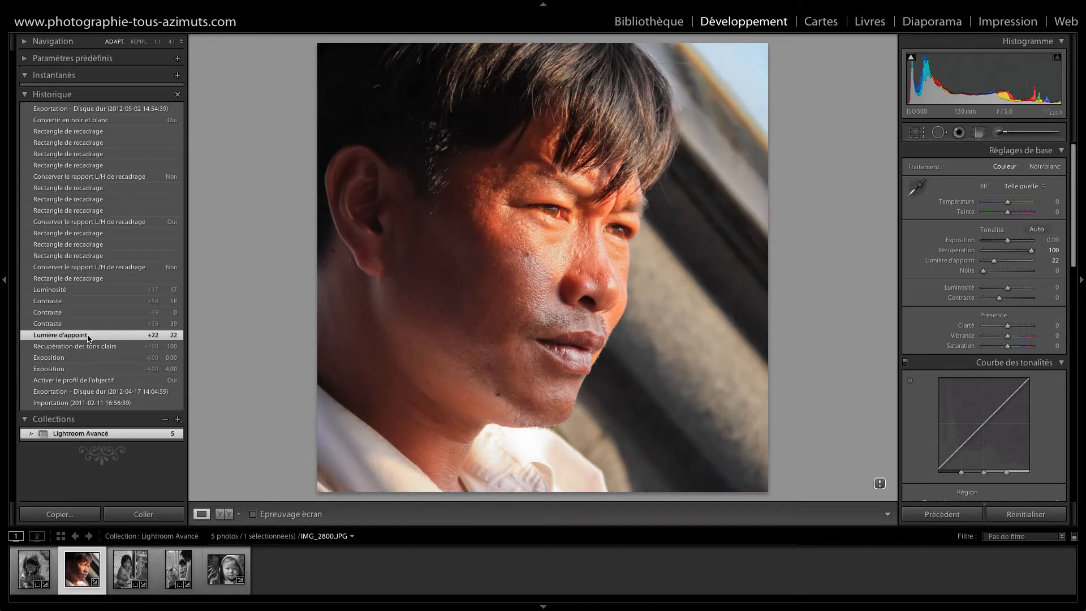
pyautogui.click(89, 324)
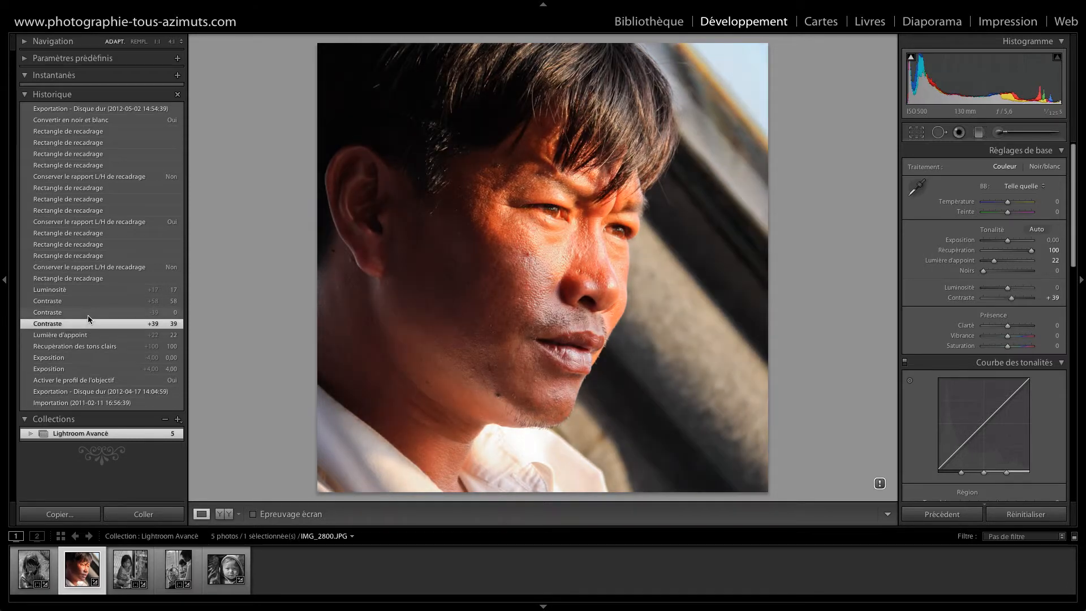
pyautogui.click(87, 313)
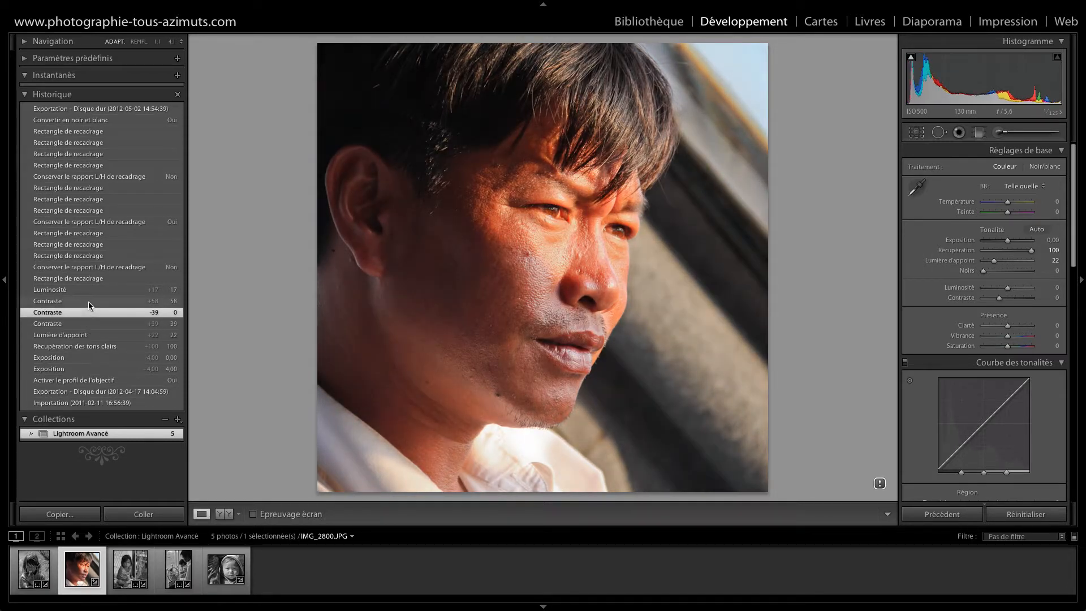
pyautogui.click(88, 301)
pyautogui.click(88, 291)
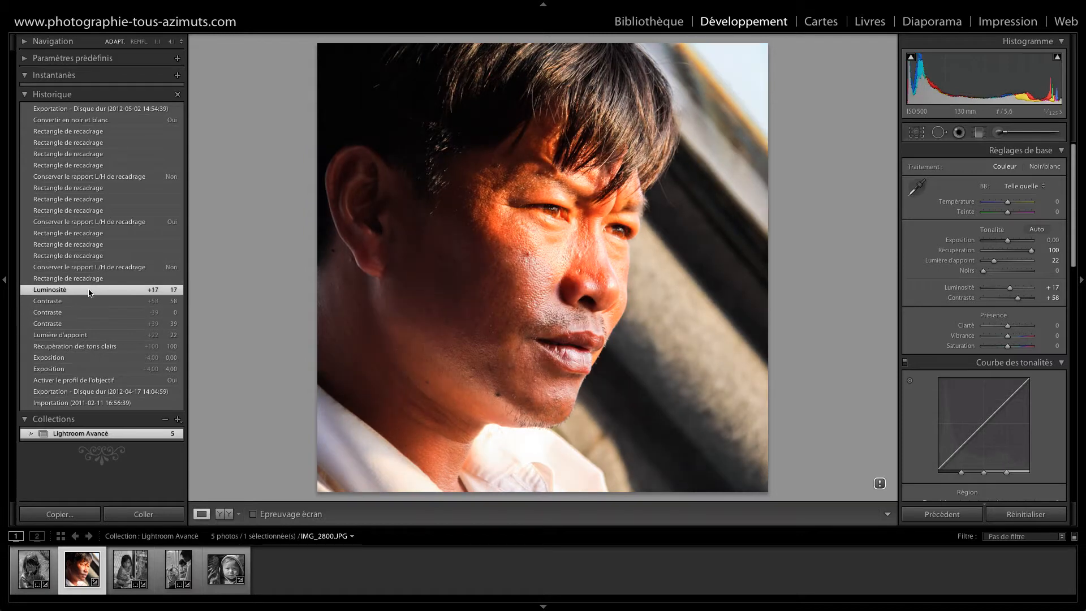
# Review the portrait's crop and black-and-white conversion history states, ending on the most recent export state
pyautogui.click(89, 280)
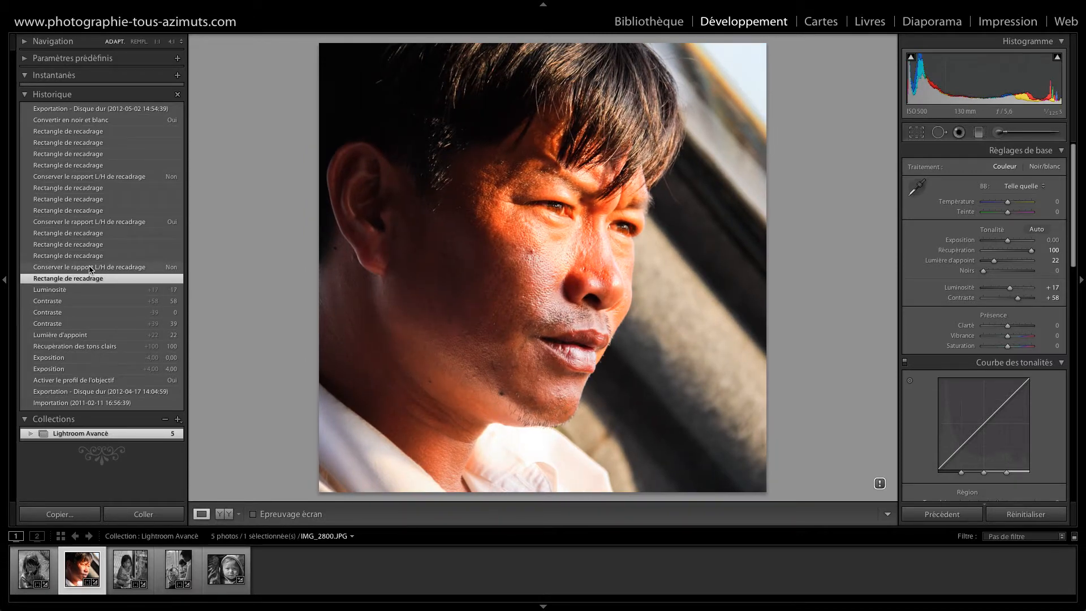
pyautogui.click(89, 269)
pyautogui.click(89, 257)
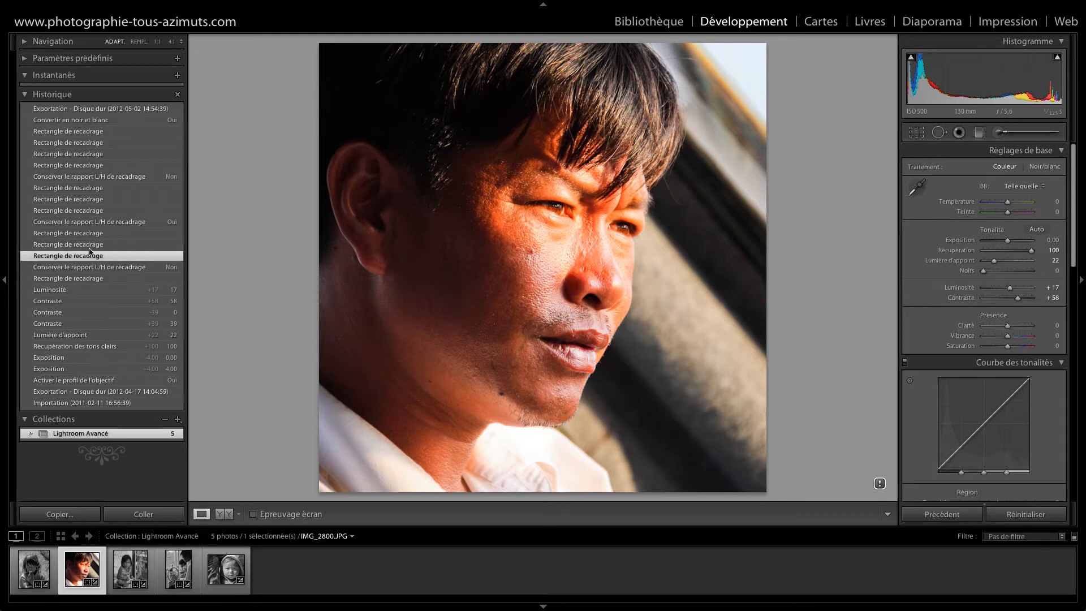
pyautogui.click(89, 245)
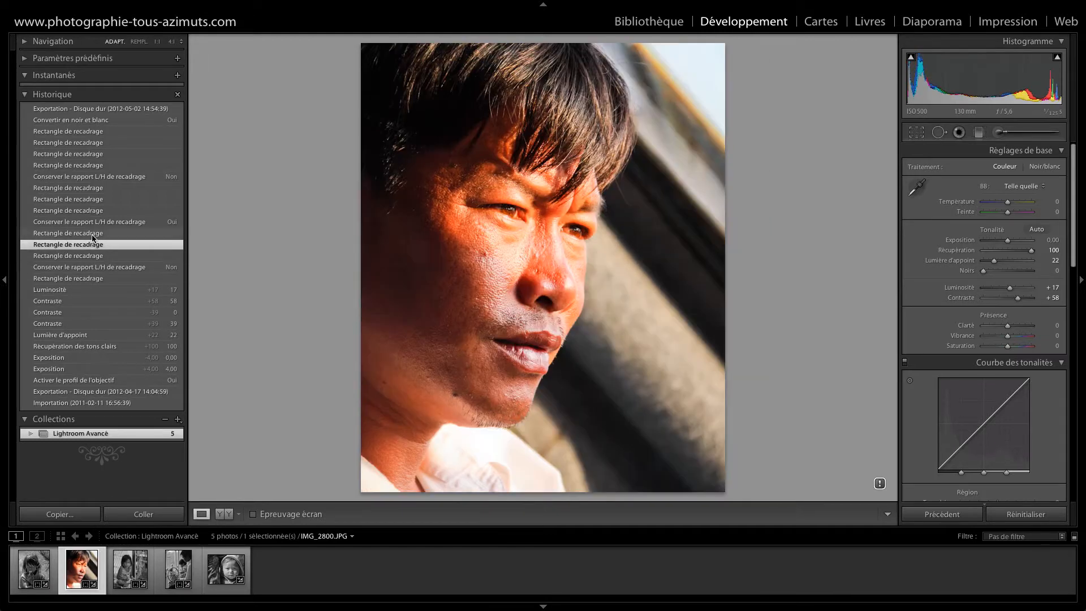
pyautogui.click(97, 232)
pyautogui.click(99, 224)
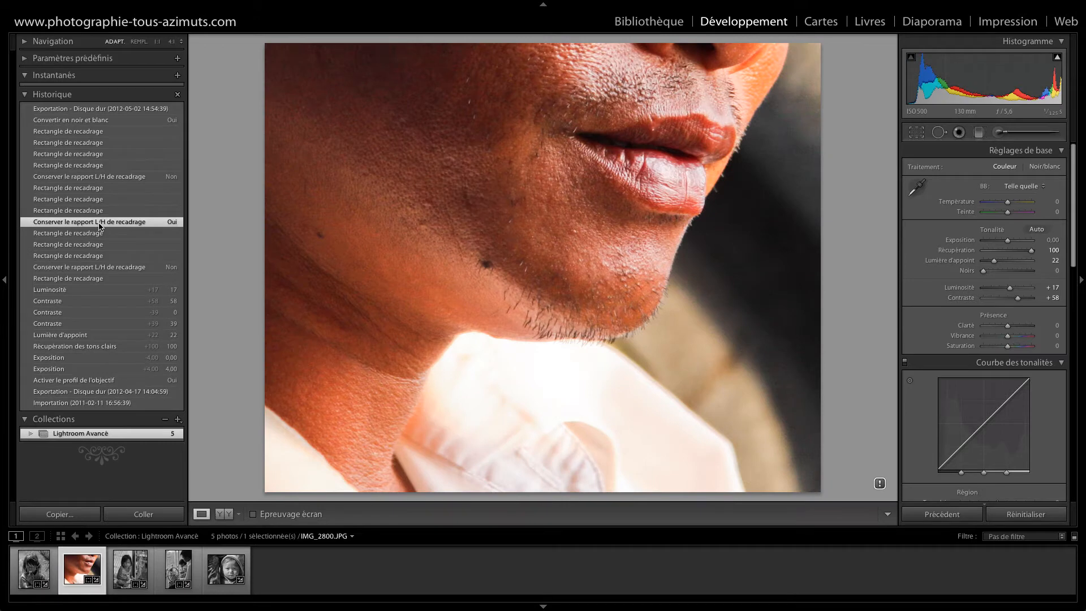
pyautogui.click(109, 179)
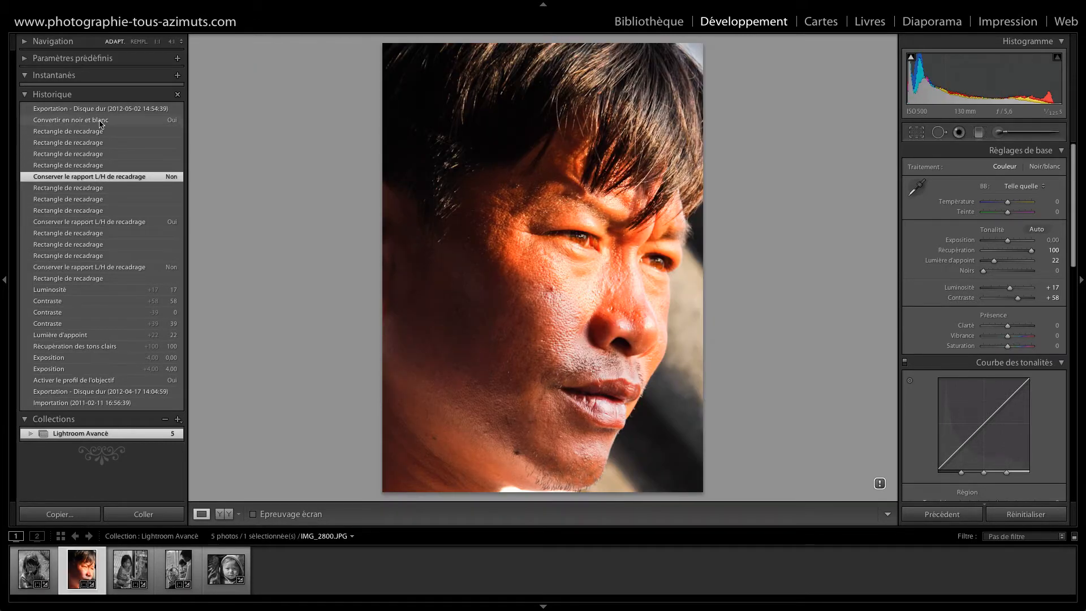
pyautogui.click(101, 121)
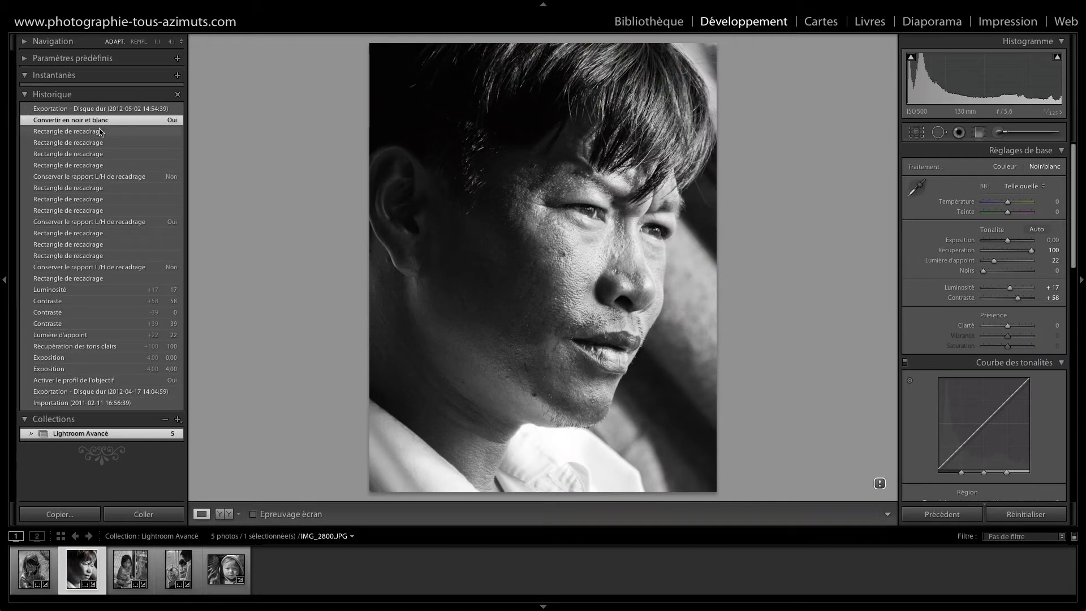
pyautogui.click(101, 132)
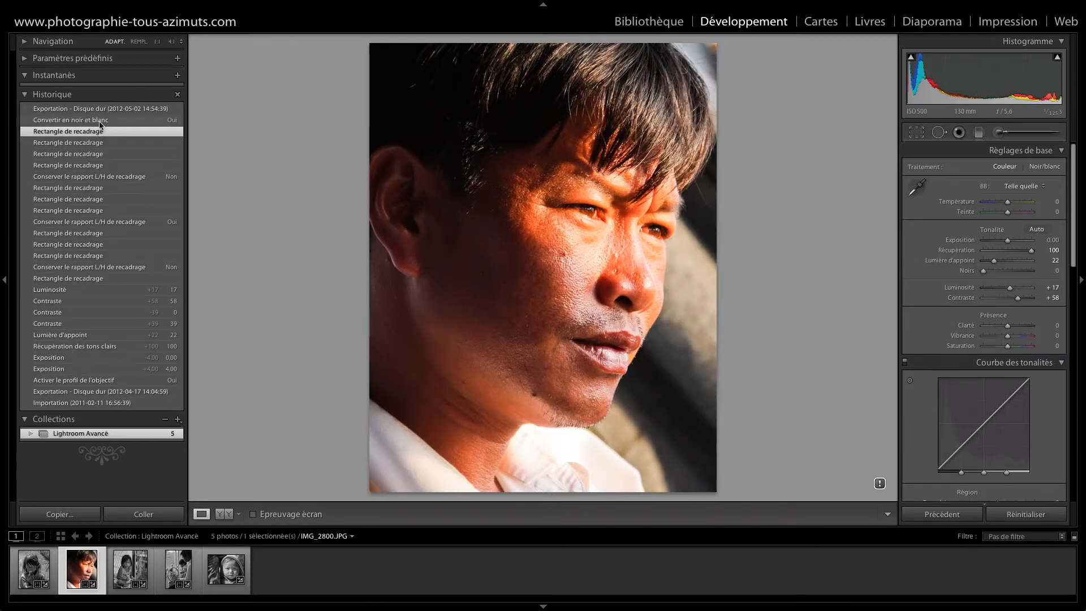
pyautogui.click(100, 121)
pyautogui.click(103, 112)
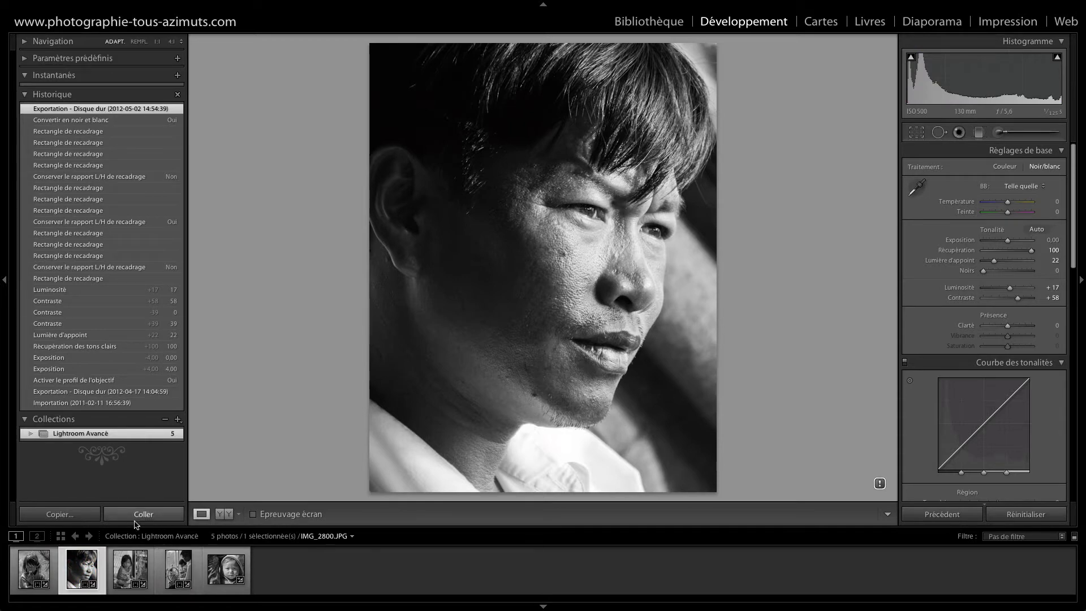
# Reset the portrait's development settings but keep its crop by copying only the Recadrage parameters beforehand and pasting them back
pyautogui.click(59, 514)
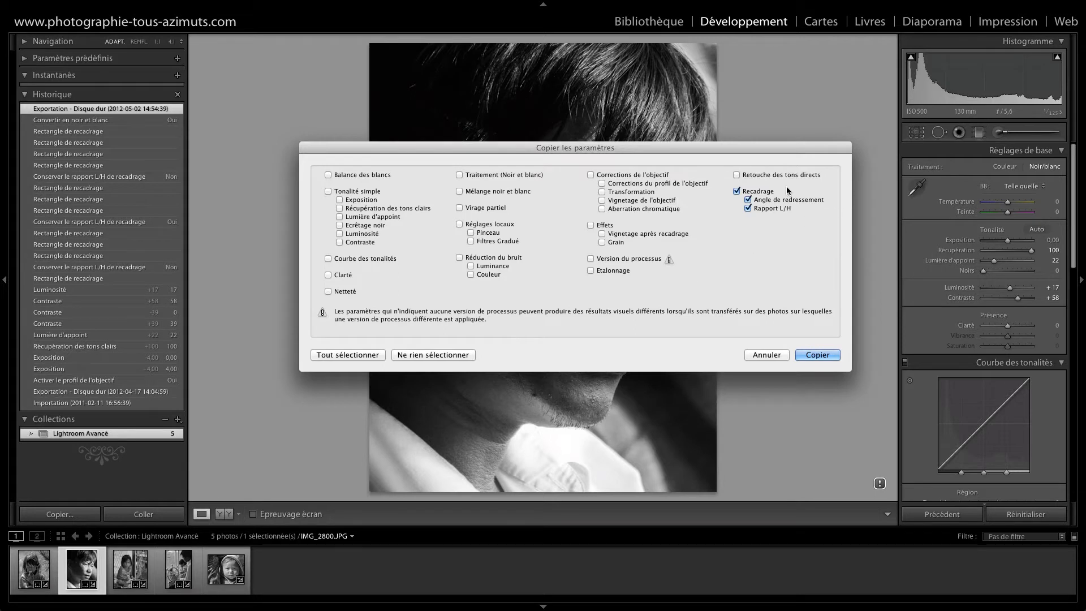
pyautogui.click(810, 355)
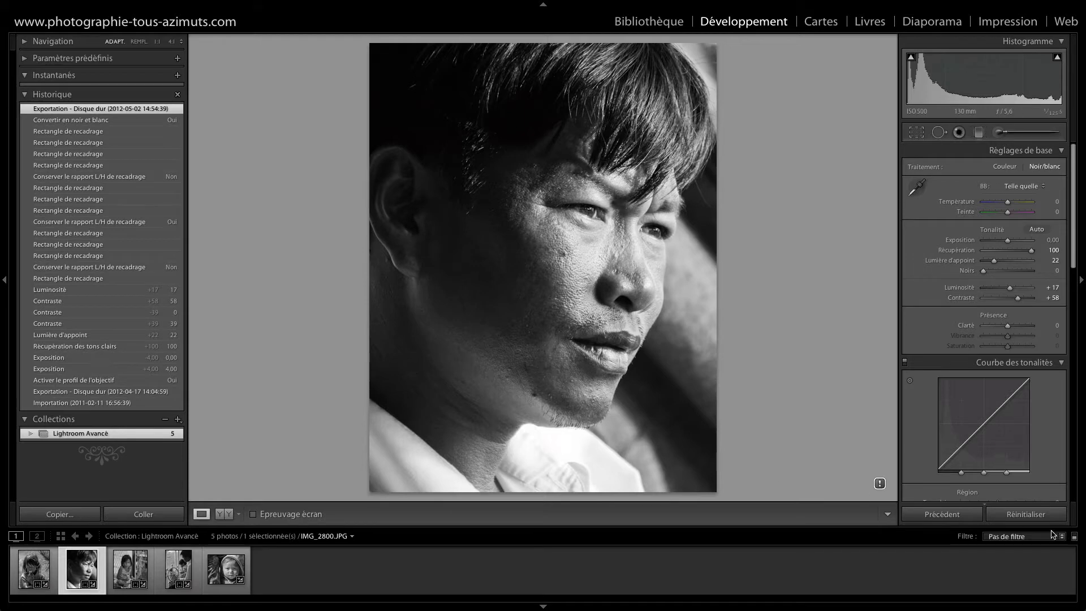
pyautogui.click(1016, 515)
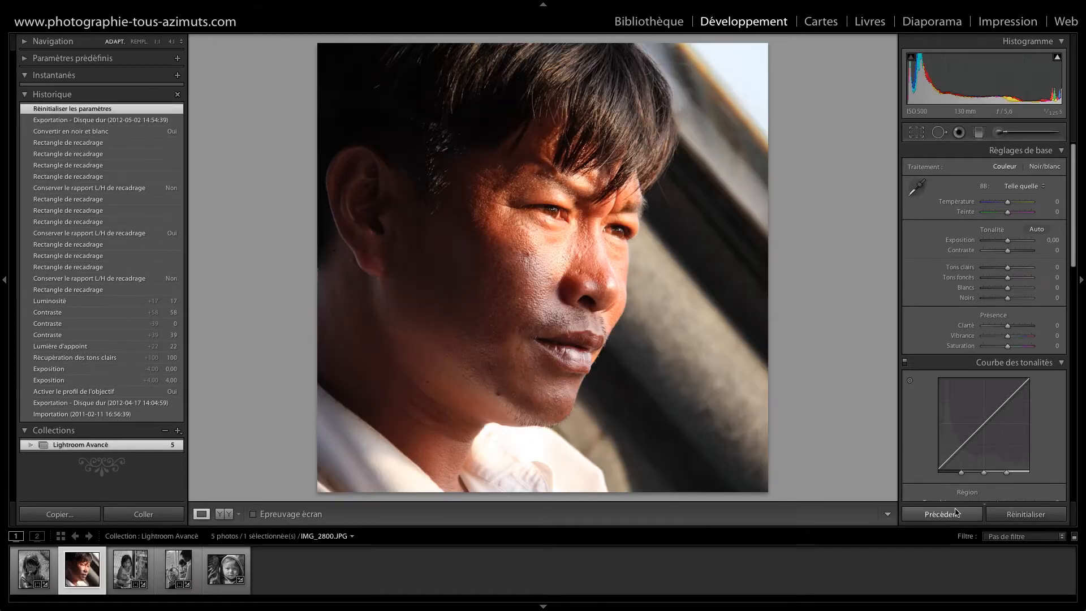
pyautogui.click(145, 514)
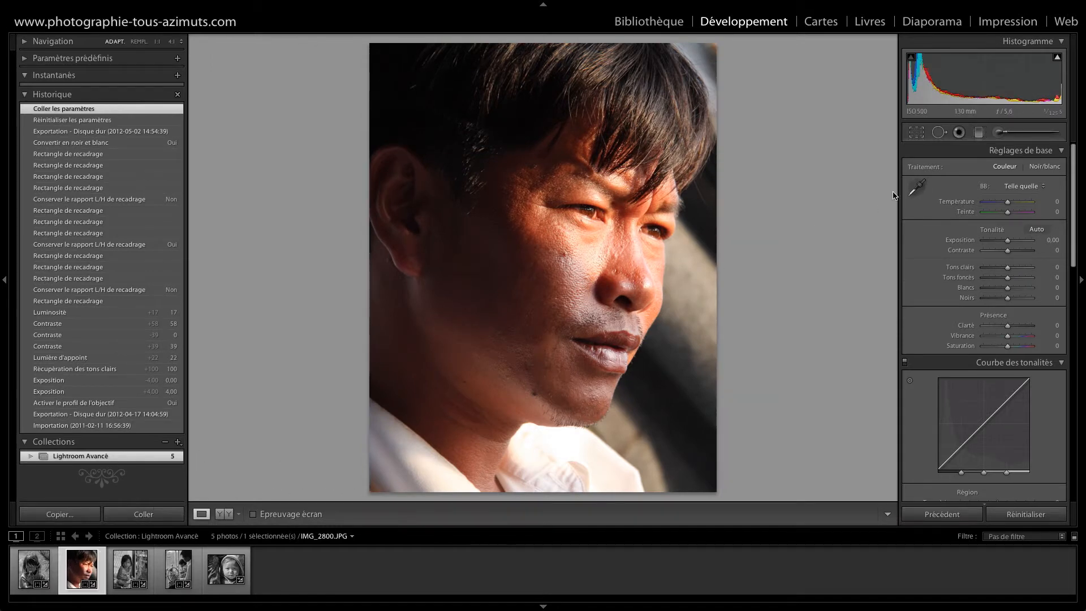
# Brighten the portrait's shadows with Tons foncés at +59 and recover its highlights with Tons clairs at -33
pyautogui.click(1057, 59)
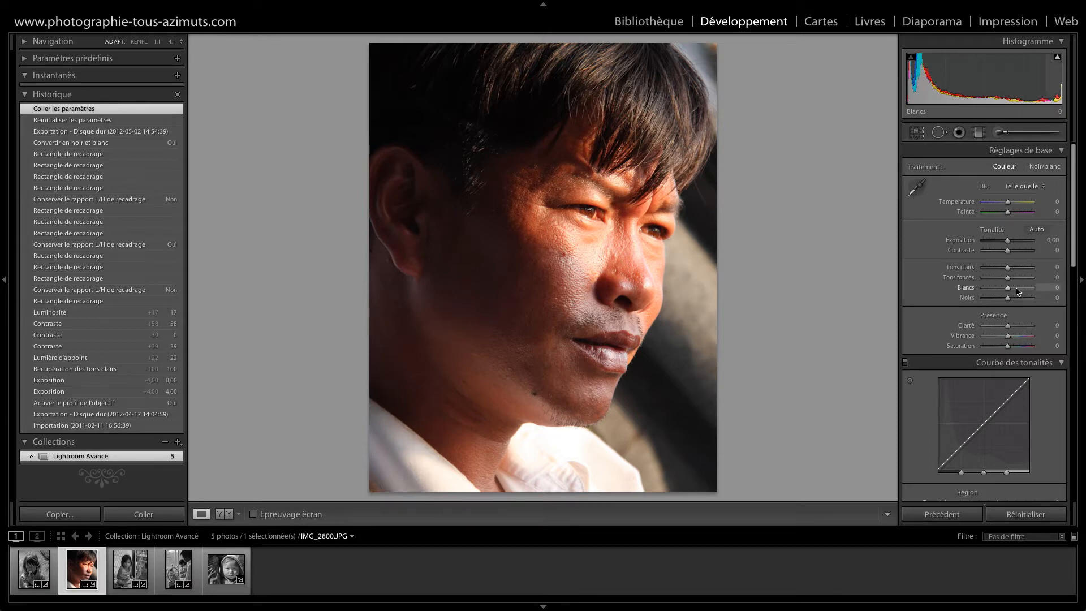
pyautogui.moveTo(1010, 284); pyautogui.dragTo(1021, 281)
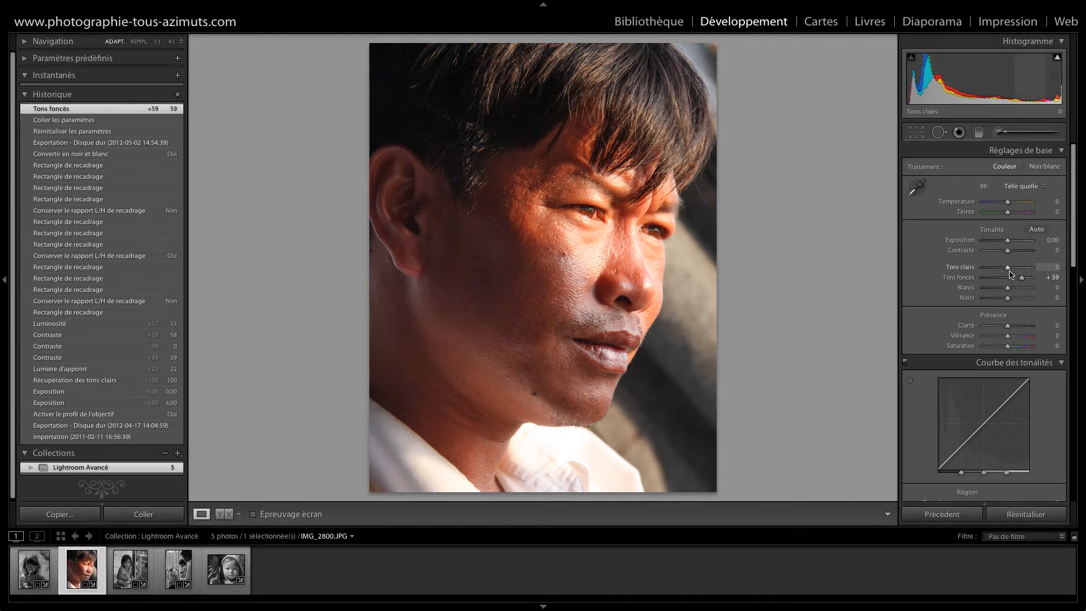
pyautogui.moveTo(1010, 273); pyautogui.dragTo(1002, 274)
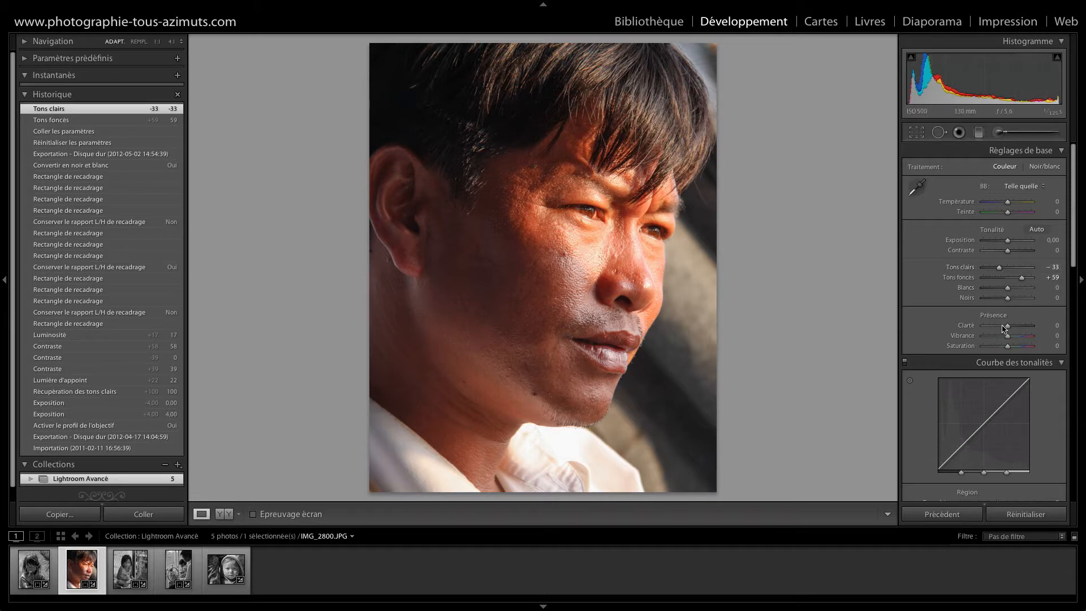
# Try a Clarté of +29 on the portrait, compare it with and without the adjustment, and undo it
pyautogui.moveTo(1009, 326); pyautogui.dragTo(1016, 328)
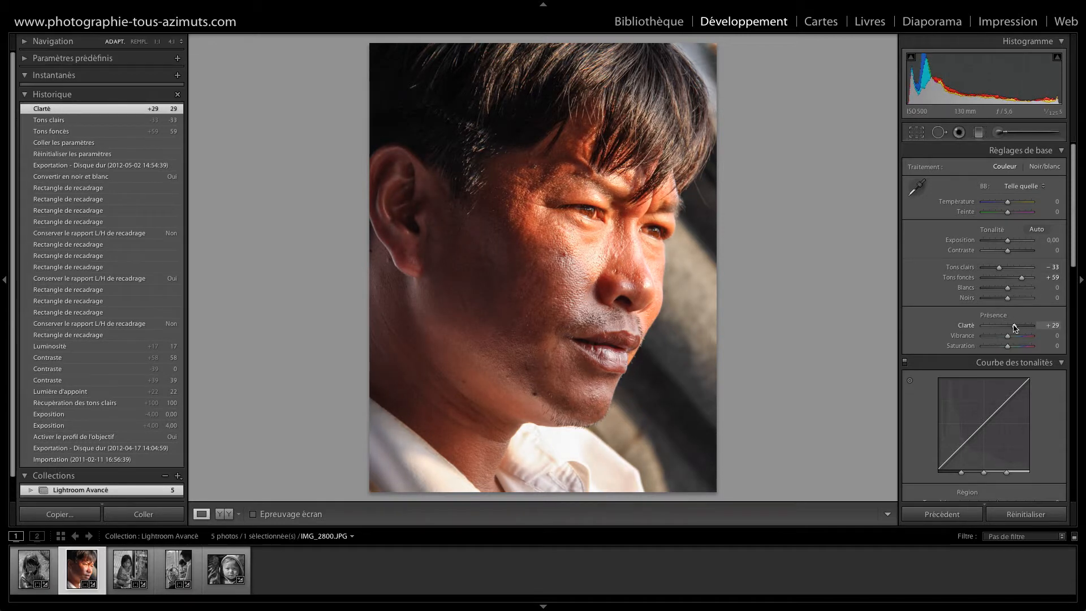
pyautogui.hotkey('ctrl', 'z')
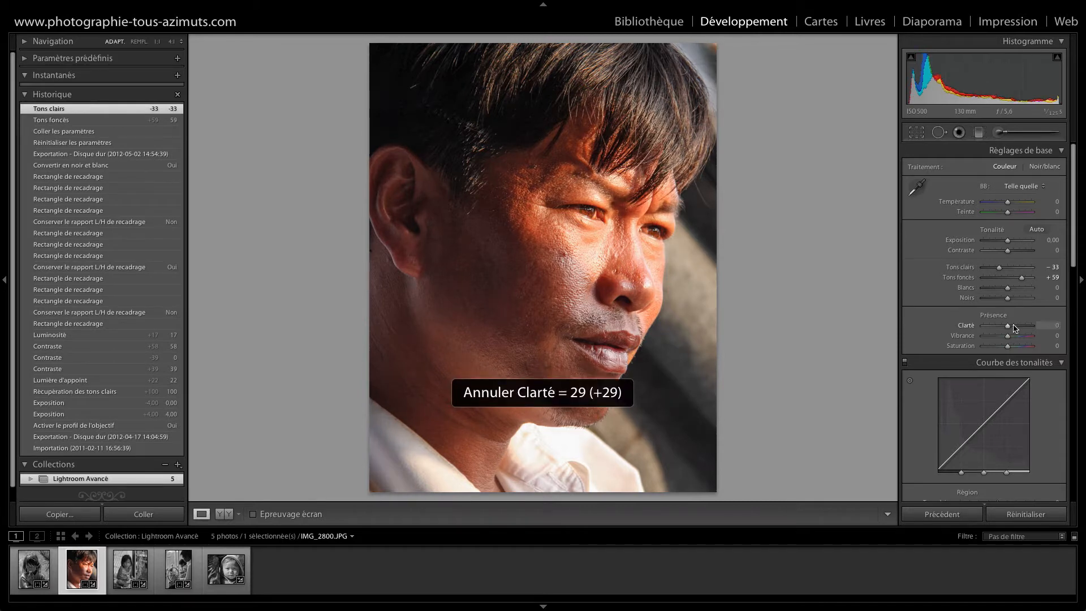
pyautogui.hotkey('ctrl', 'shift', 'z')
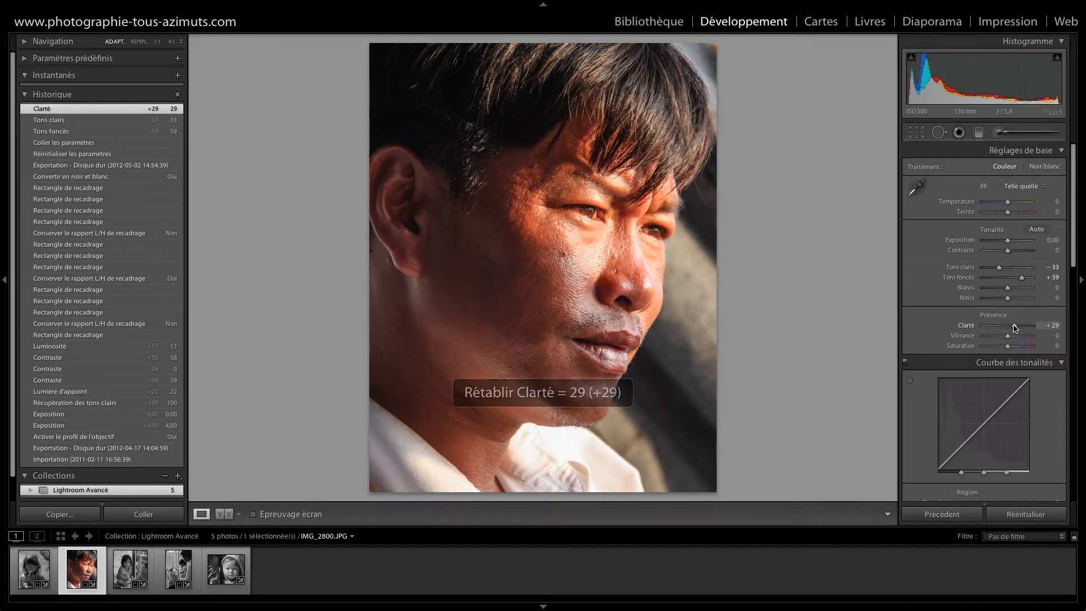
pyautogui.hotkey('ctrl', 'z')
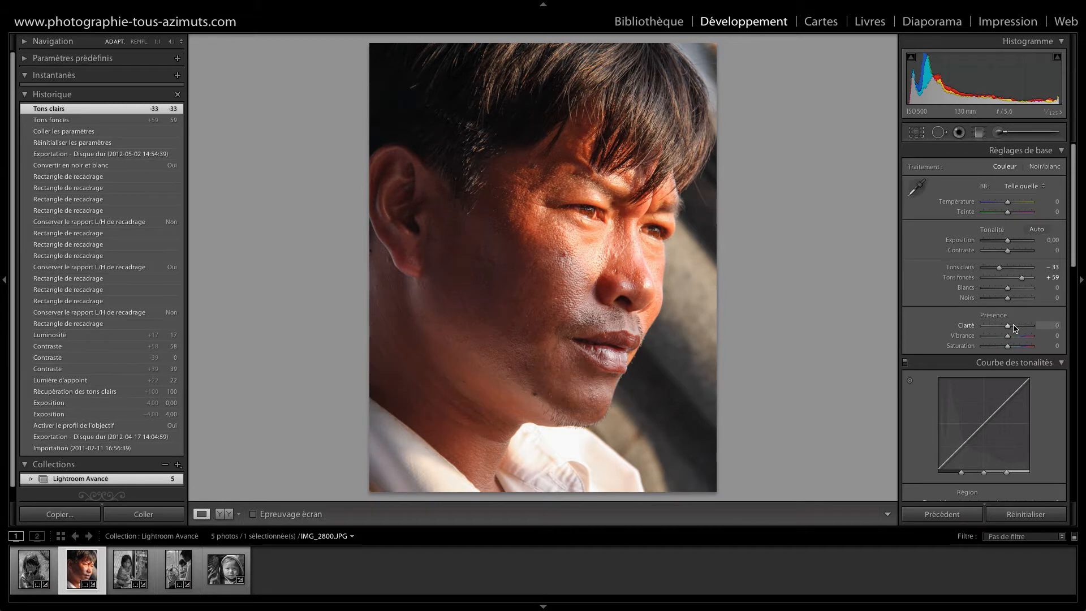
pyautogui.hotkey('ctrl', 'shift', 'z')
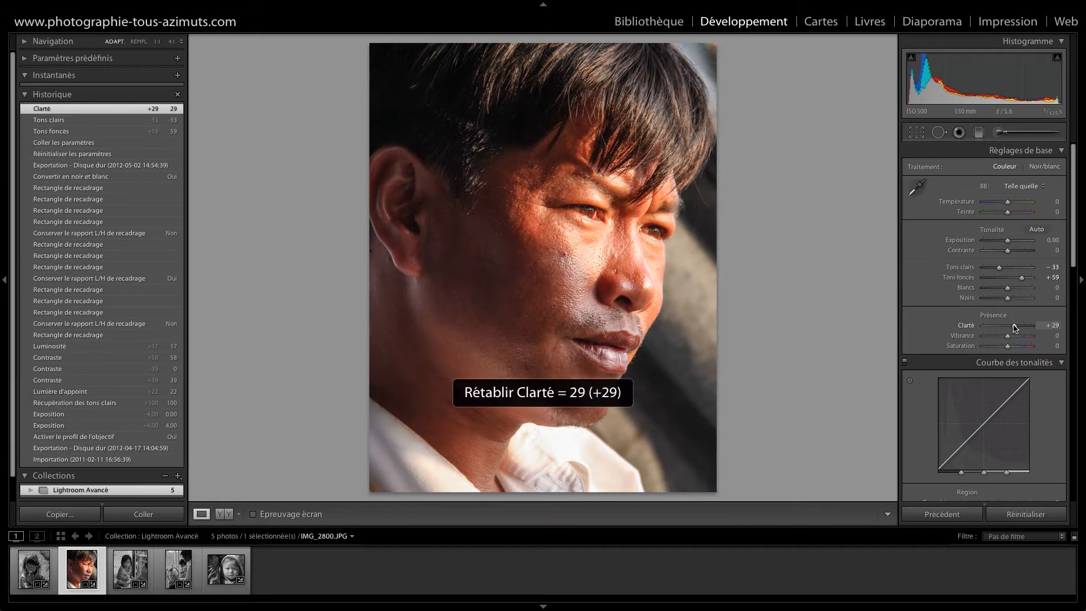
pyautogui.hotkey('ctrl', 'z')
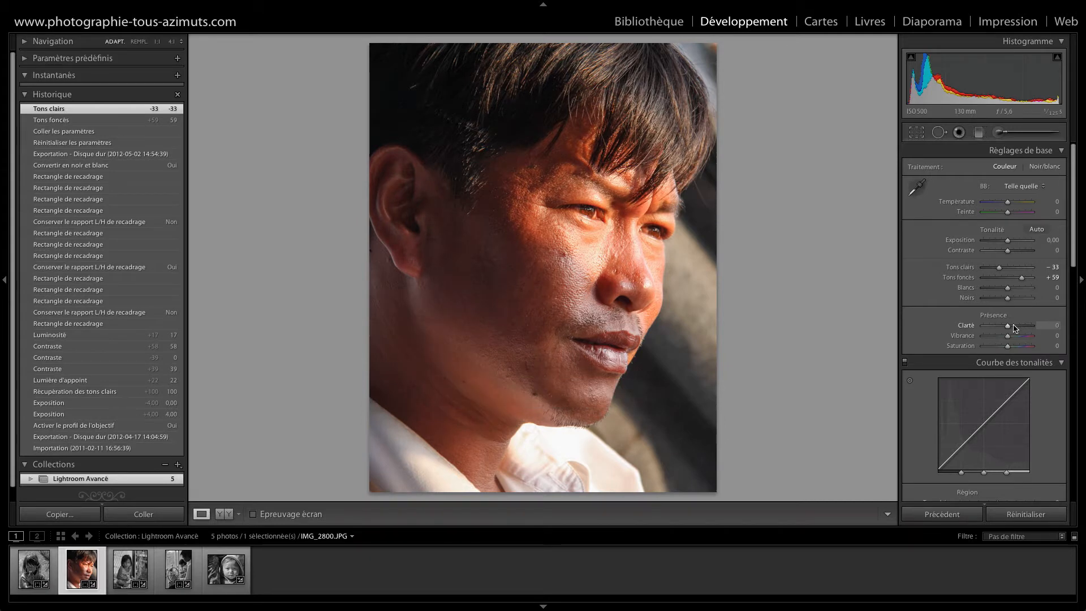
# Try enabling the lens profile corrections for the portrait, and undo the activation
pyautogui.scroll(-3, 1018, 395)
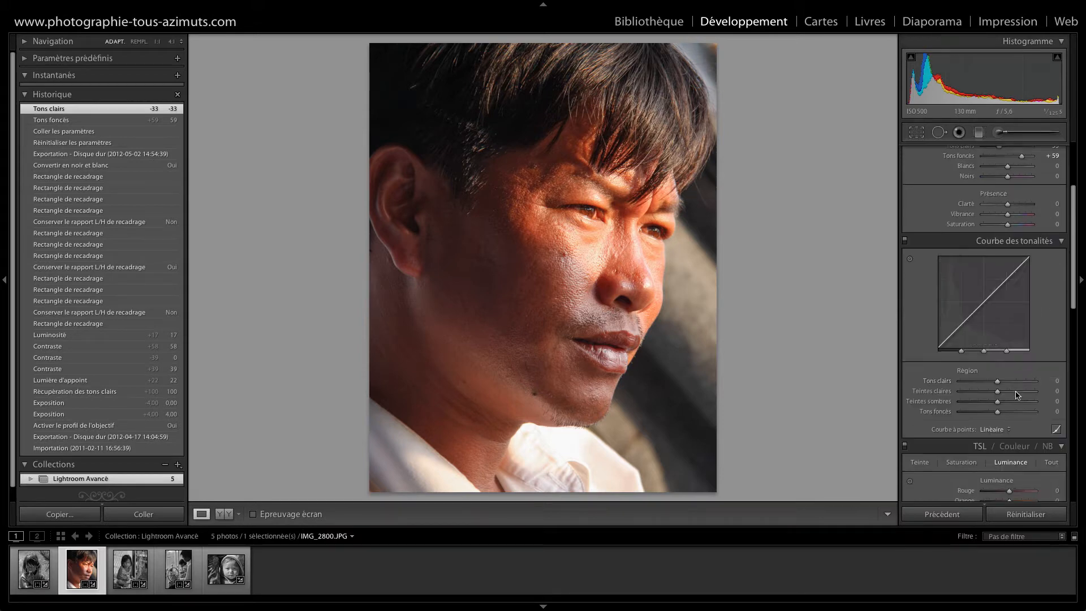
pyautogui.scroll(-10, 1017, 395)
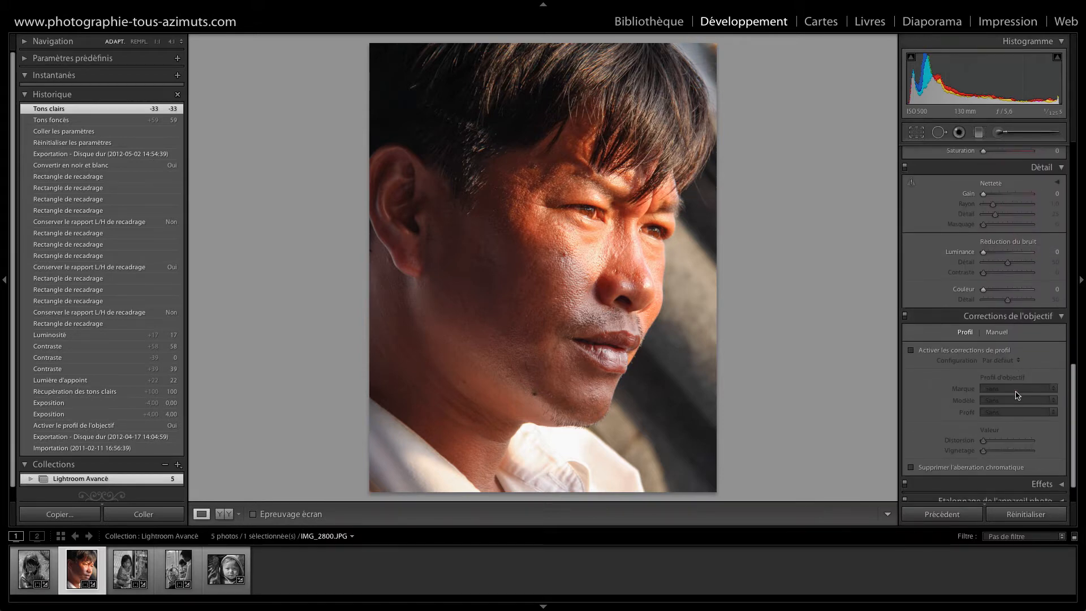
pyautogui.click(911, 351)
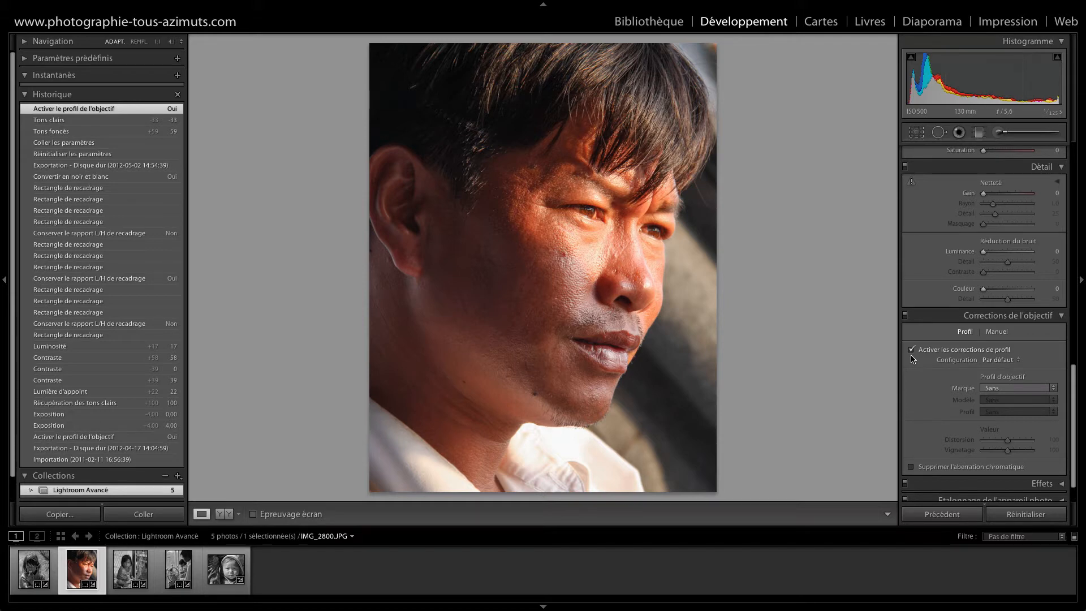
pyautogui.hotkey('ctrl', 'z')
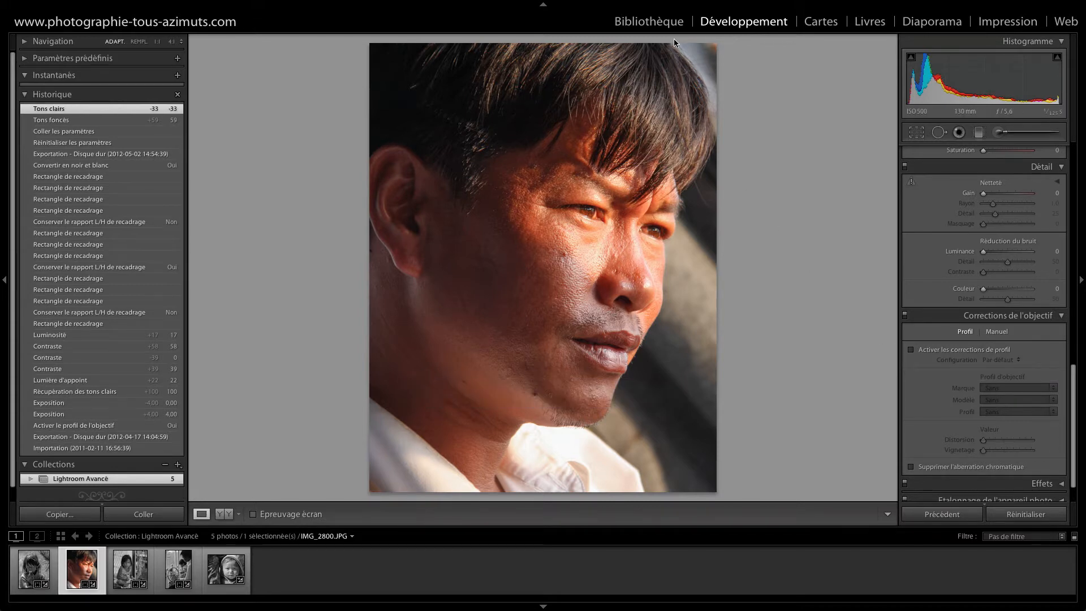
# Examine the portrait's EXIF camera and lens metadata in the Bibliothèque module, and return to the Développement module
pyautogui.click(657, 21)
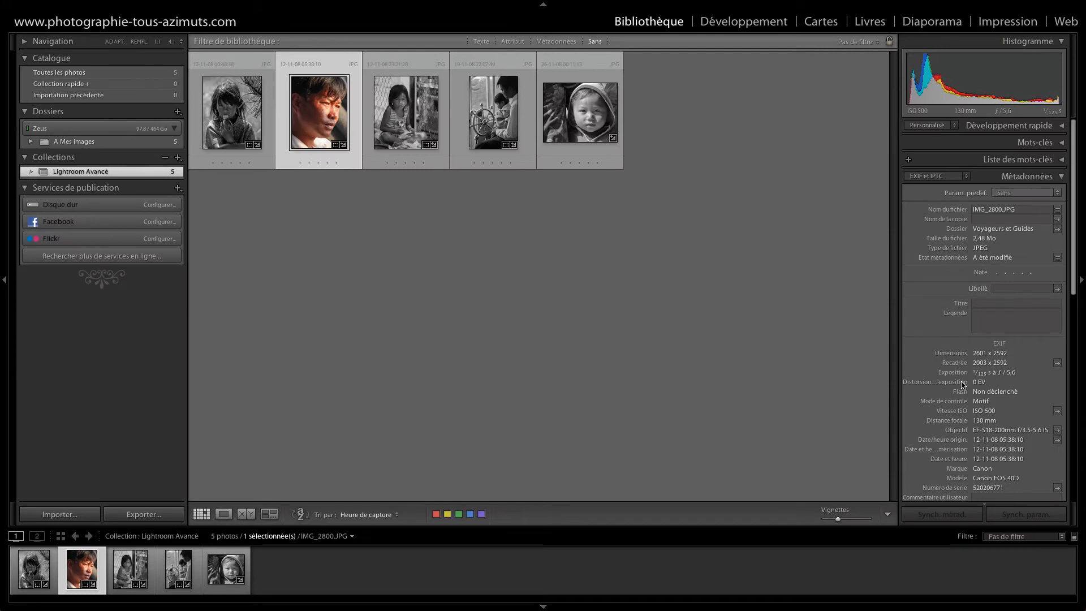
pyautogui.scroll(-3, 962, 385)
pyautogui.scroll(-2, 962, 386)
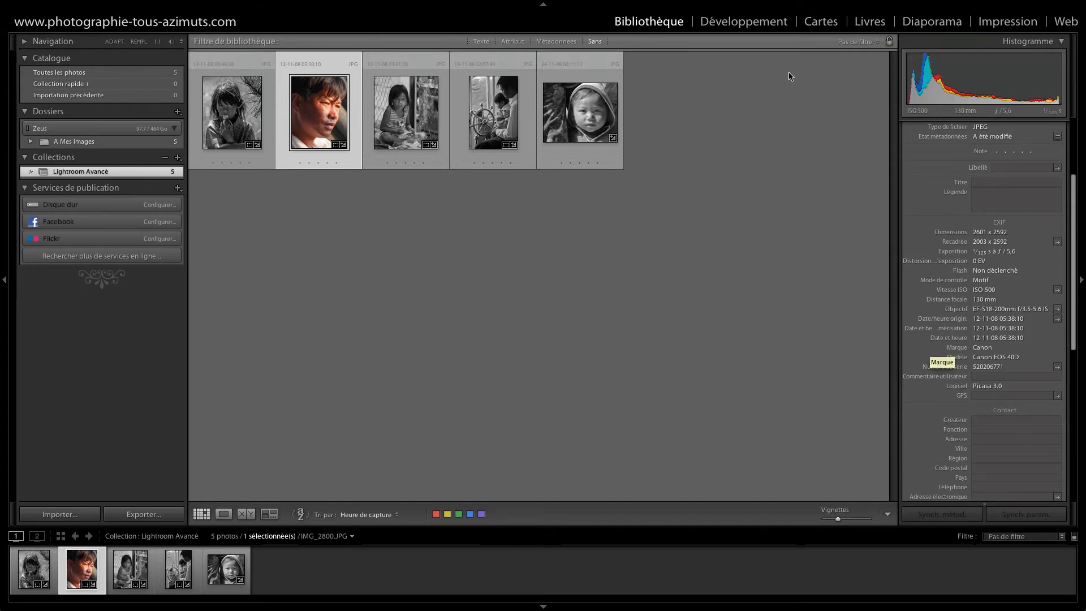
pyautogui.click(757, 23)
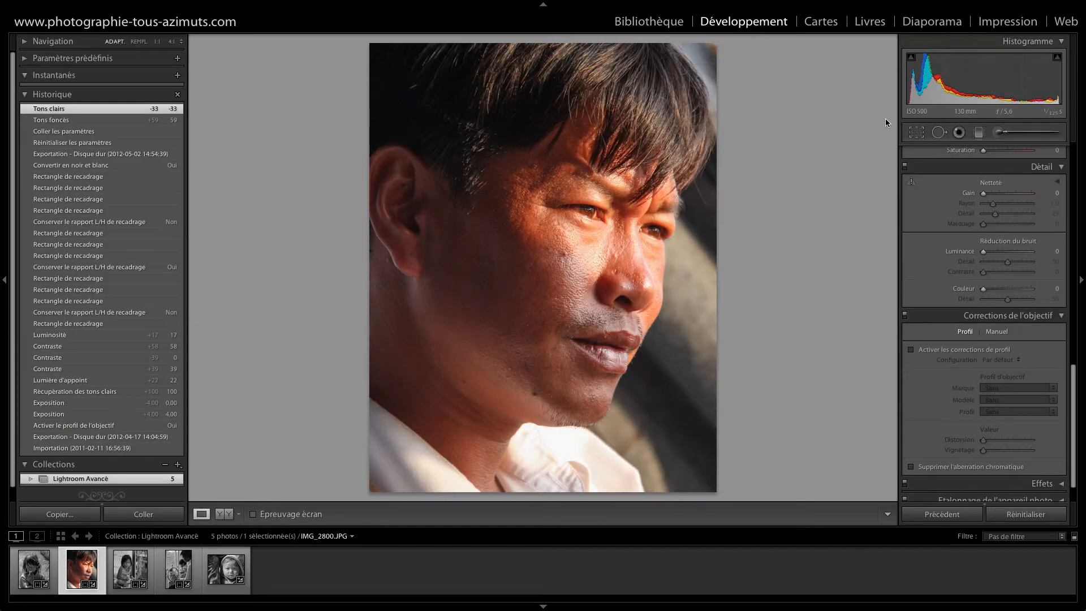
# Darken the portrait's bright tones in the tone curve with Tons clairs at -45 and Teintes claires at -20
pyautogui.scroll(8, 928, 284)
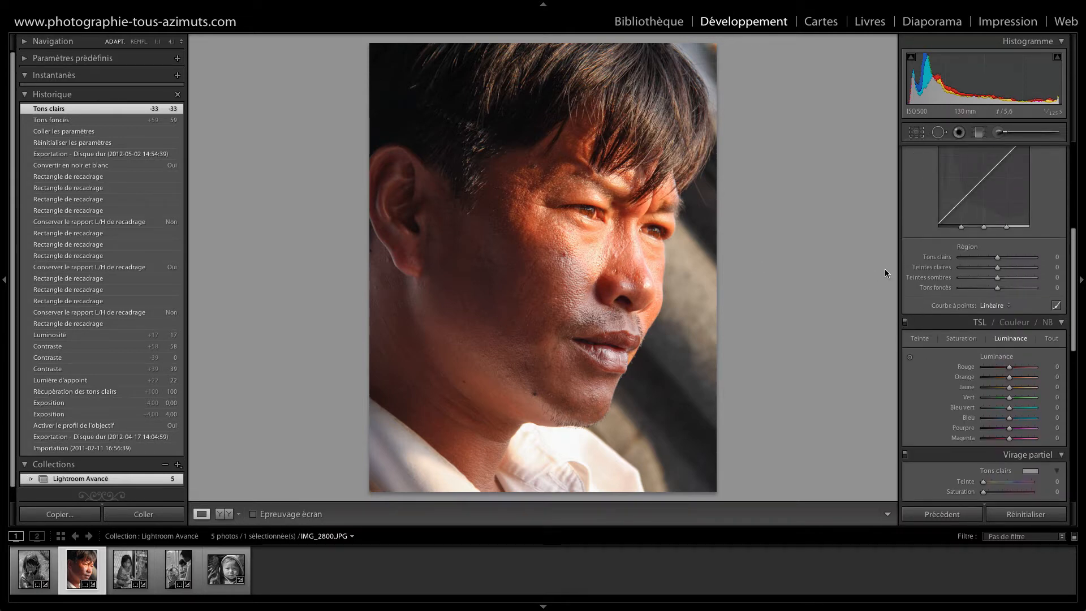
pyautogui.scroll(5, 985, 413)
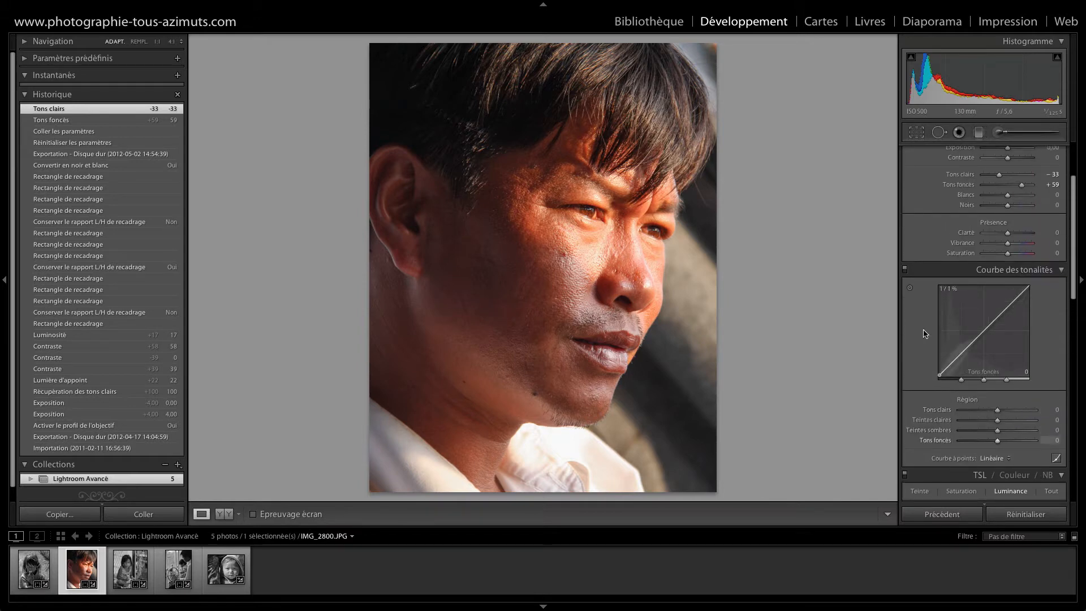
pyautogui.click(910, 287)
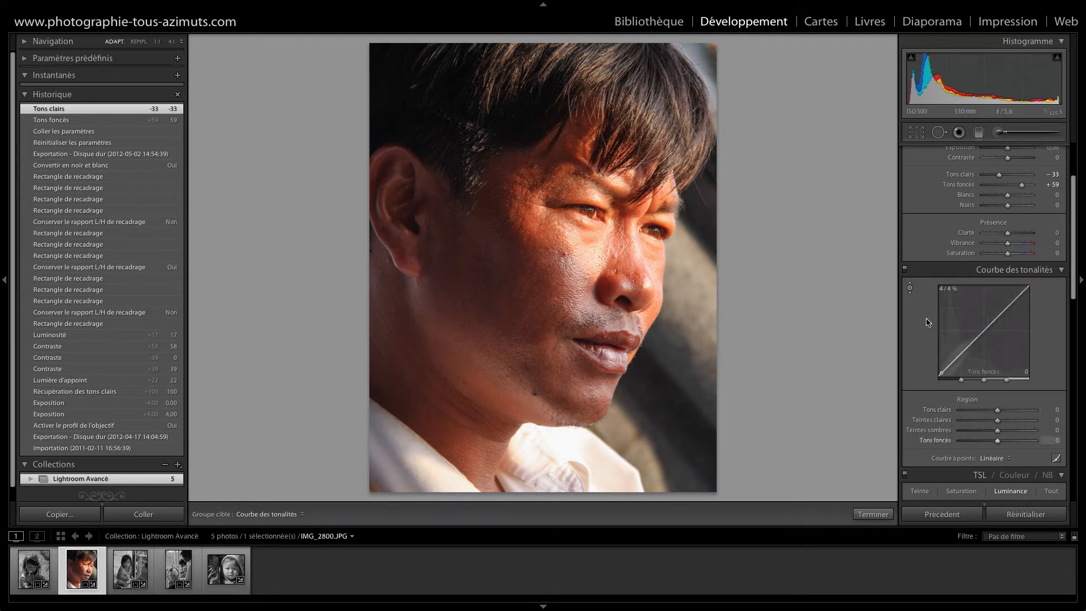
pyautogui.click(910, 287)
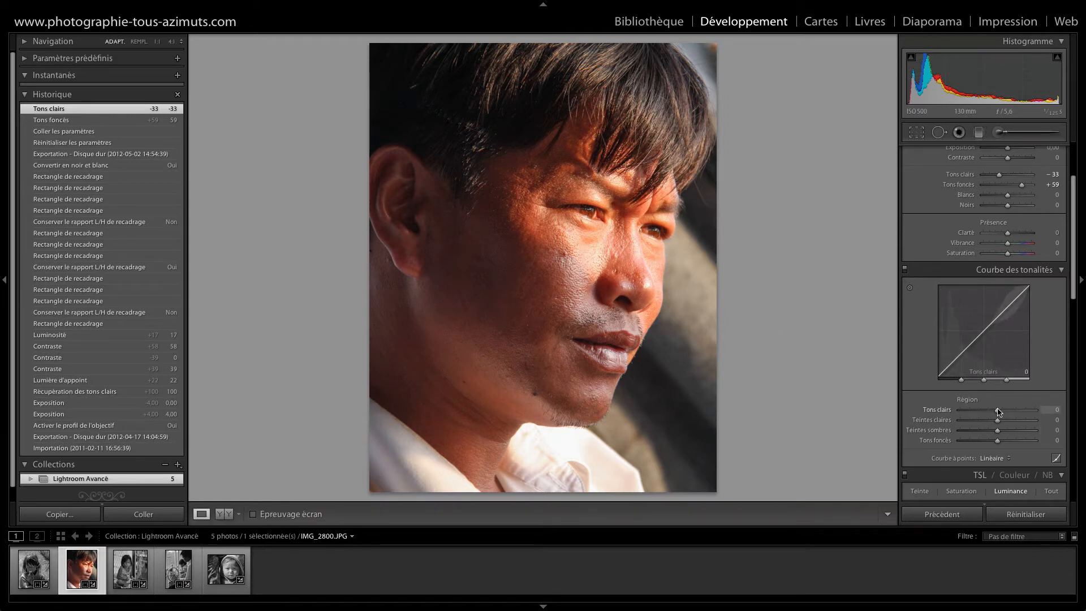
pyautogui.moveTo(999, 411); pyautogui.dragTo(981, 412)
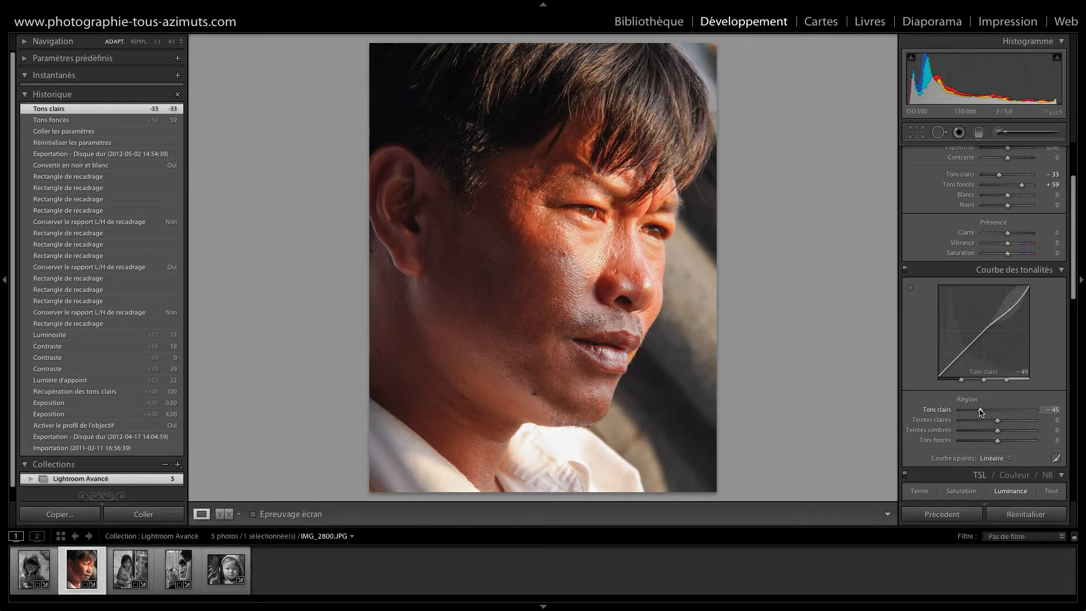
pyautogui.moveTo(998, 422); pyautogui.dragTo(992, 426)
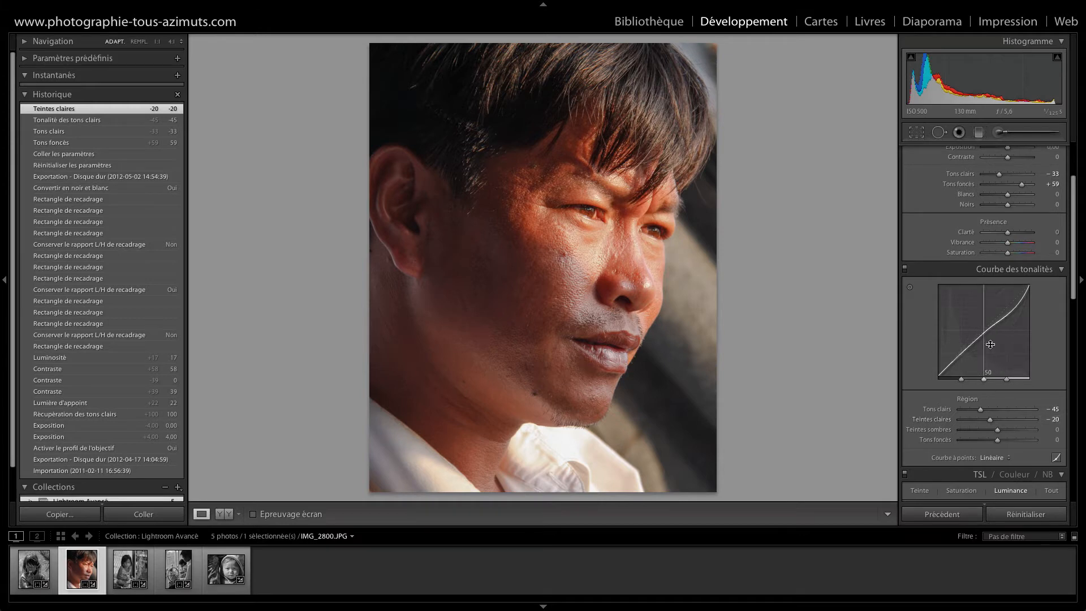
# Set the colour portrait's Clarté to +11 and compare the image with and without the adjustment, keeping it applied
pyautogui.moveTo(1005, 232); pyautogui.dragTo(1010, 236)
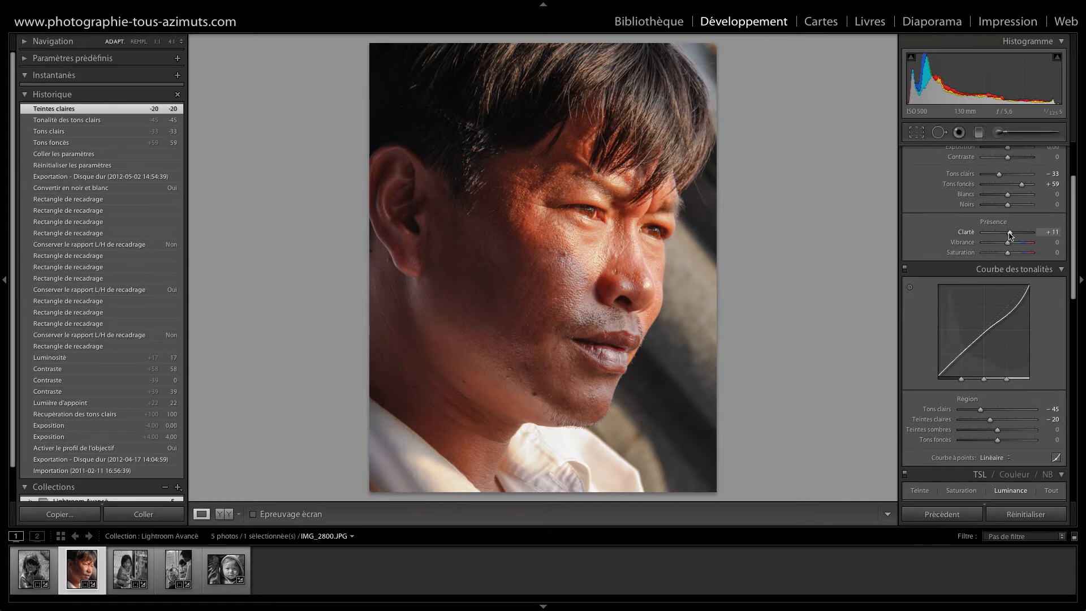
pyautogui.moveTo(1010, 232); pyautogui.dragTo(1008, 232)
pyautogui.hotkey('ctrl', 'z')
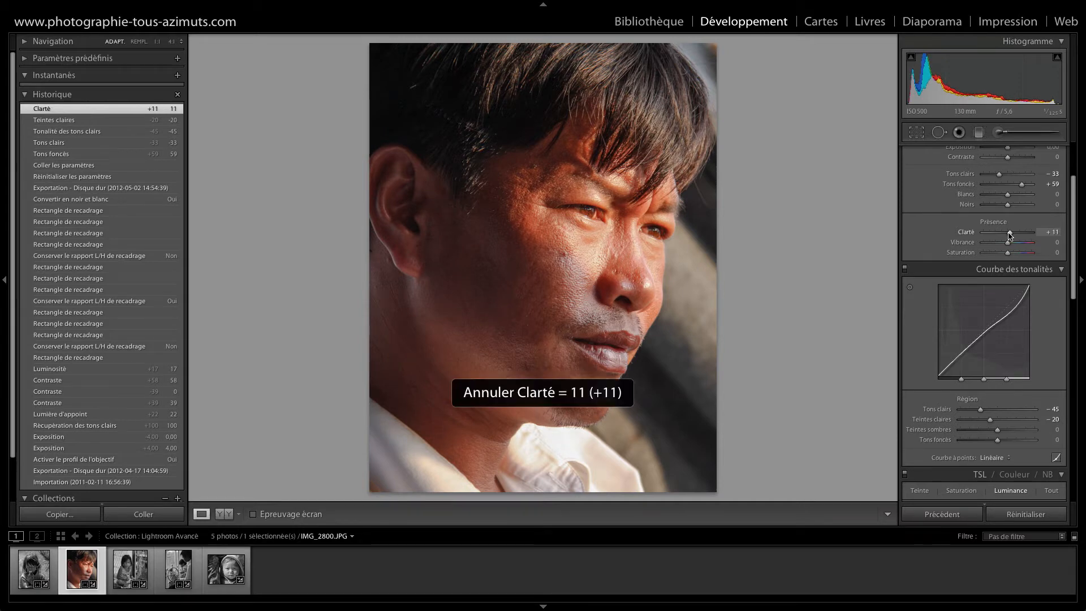
pyautogui.hotkey('ctrl', 'shift', 'z')
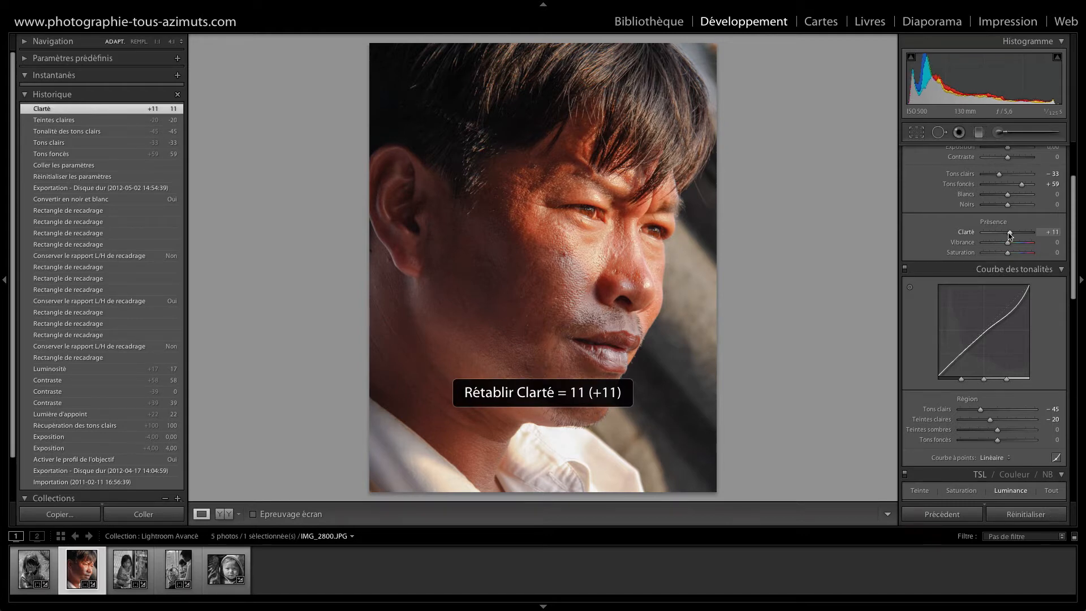
pyautogui.hotkey('ctrl', 'z')
pyautogui.hotkey('ctrl', 'shift', 'z')
pyautogui.hotkey('ctrl', 'z')
pyautogui.hotkey('ctrl', 'shift', 'z')
pyautogui.hotkey('ctrl', 'z')
pyautogui.hotkey('ctrl', 'shift', 'z')
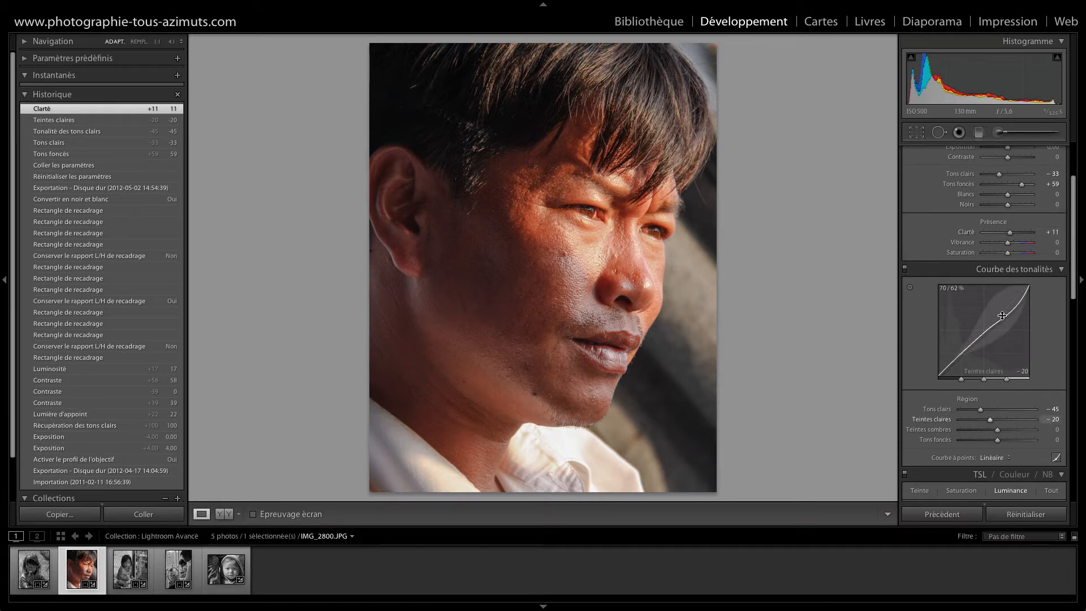
# Convert the portrait to black and white using the NB mix
pyautogui.scroll(-15, 1002, 315)
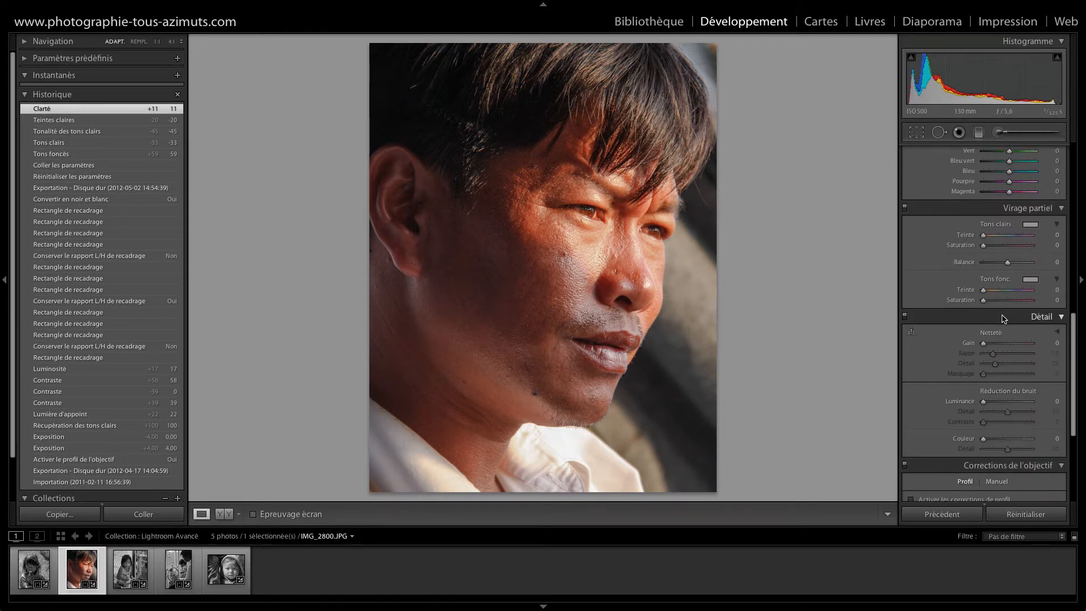
pyautogui.scroll(-8, 1003, 319)
pyautogui.scroll(6, 1003, 319)
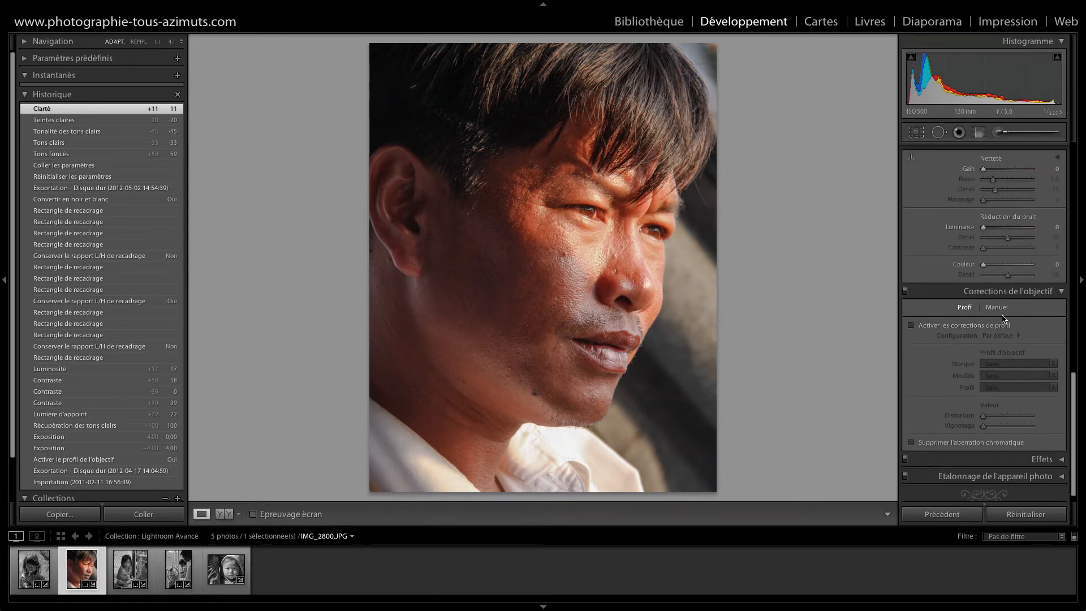
pyautogui.scroll(5, 1003, 318)
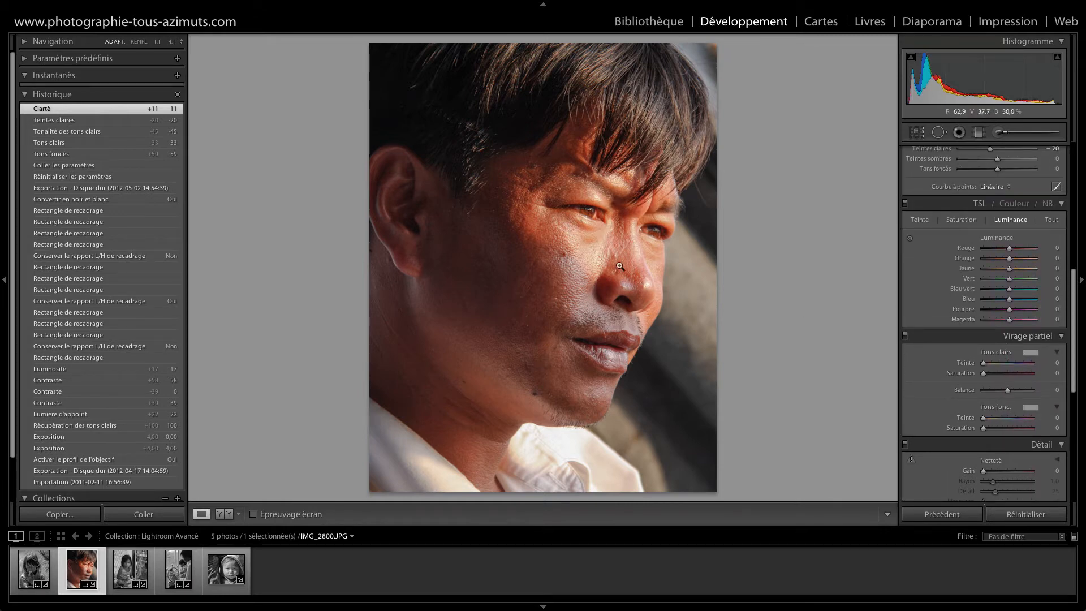
pyautogui.click(1048, 205)
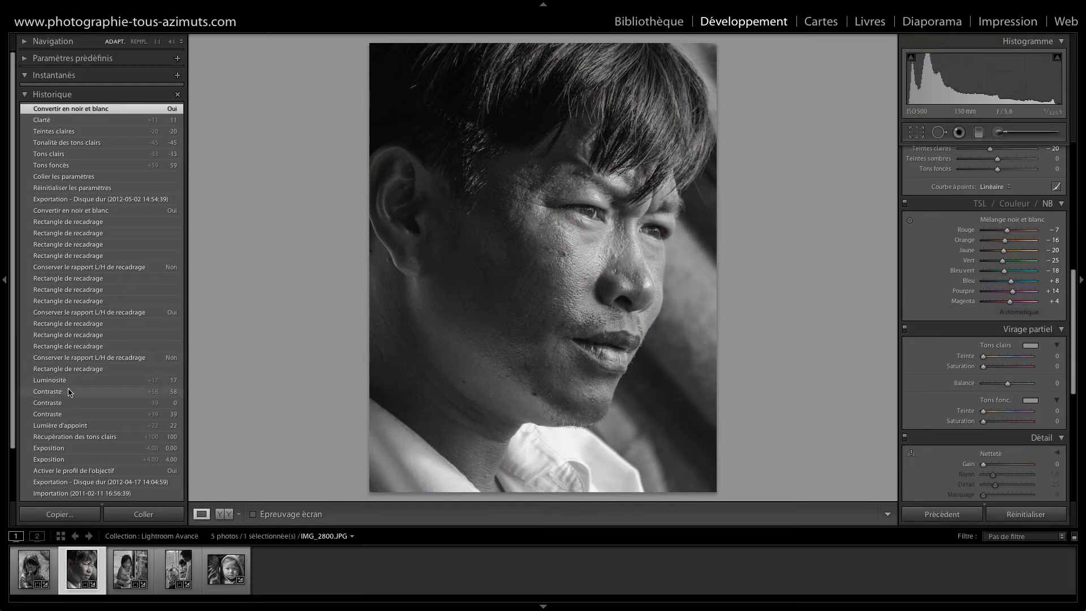
# Compare the new black-and-white conversion with the 2012-05-02 export state in the history, and return to the conversion
pyautogui.scroll(-1, 85, 444)
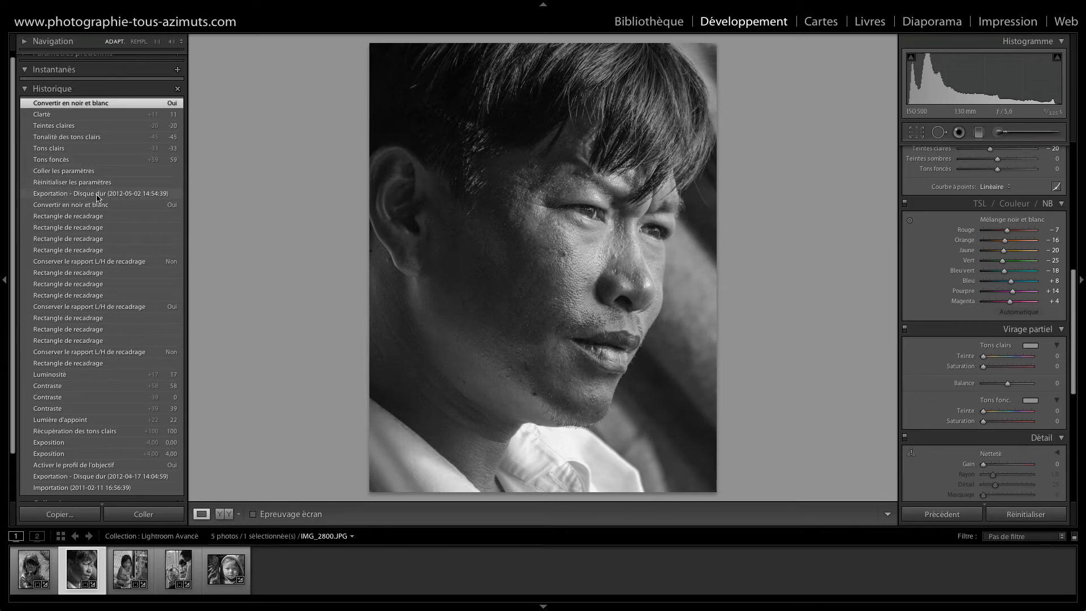
pyautogui.click(98, 194)
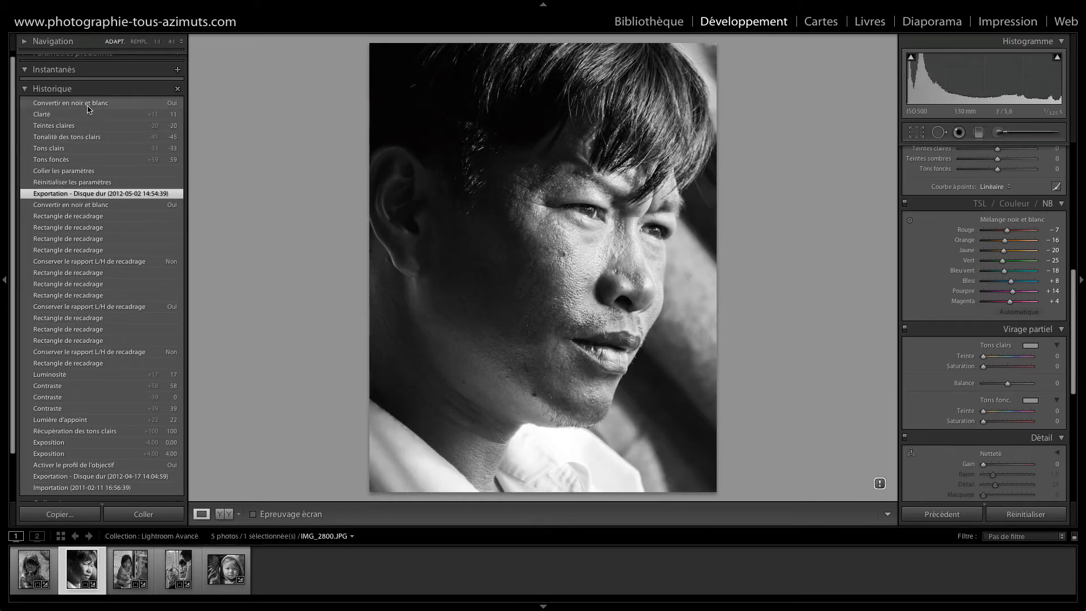
pyautogui.click(88, 105)
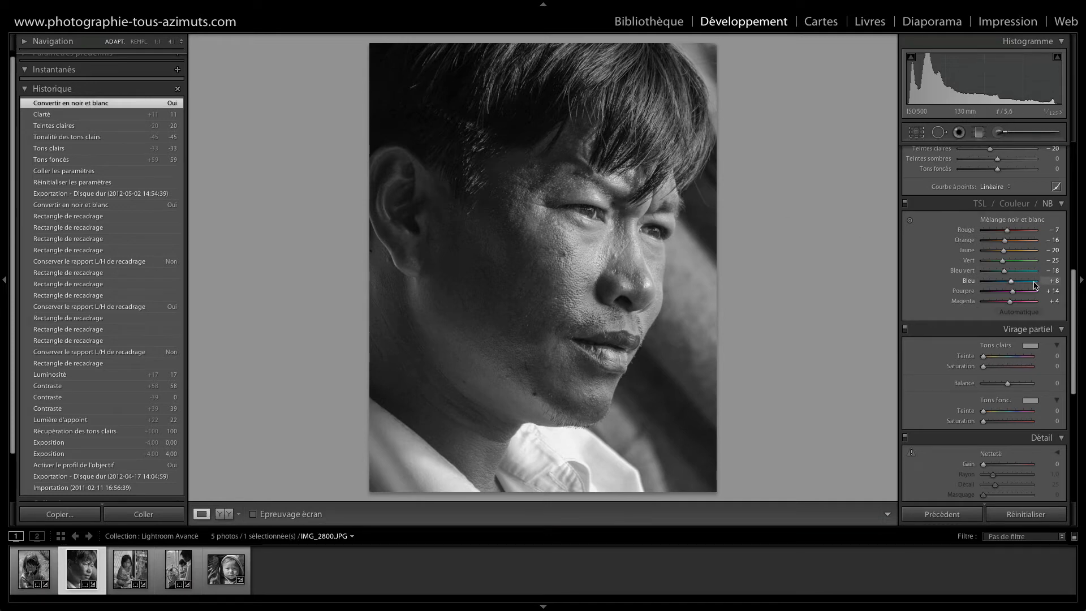
# Try a Clarté of +37 on the black-and-white portrait, compare it with and without the change, and undo it
pyautogui.scroll(-5, 1036, 286)
pyautogui.scroll(6, 1036, 286)
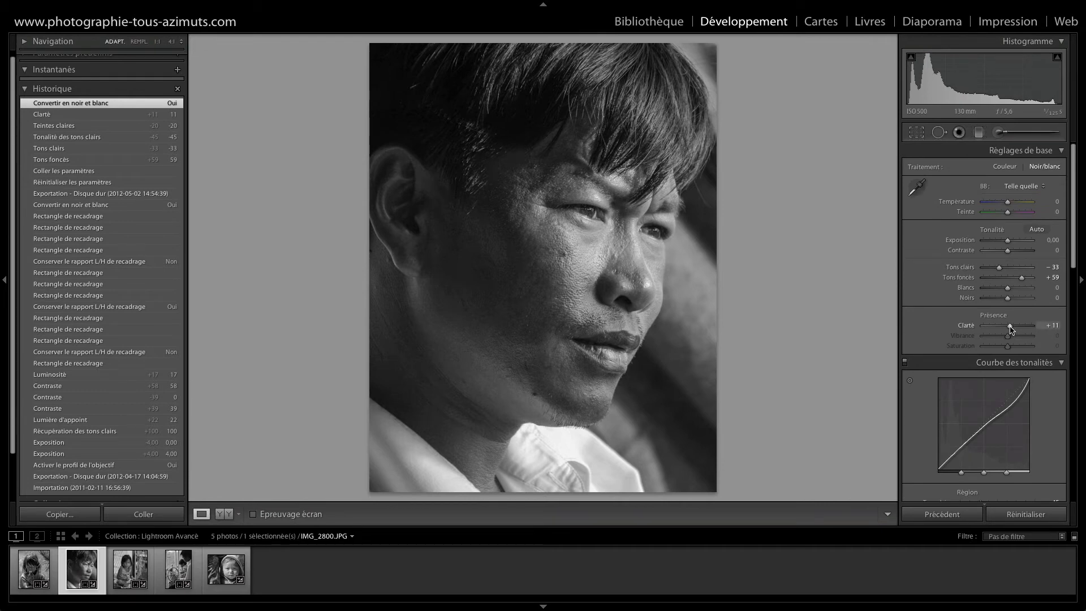
pyautogui.moveTo(1011, 329); pyautogui.dragTo(1015, 331)
pyautogui.moveTo(1017, 329); pyautogui.dragTo(1017, 329)
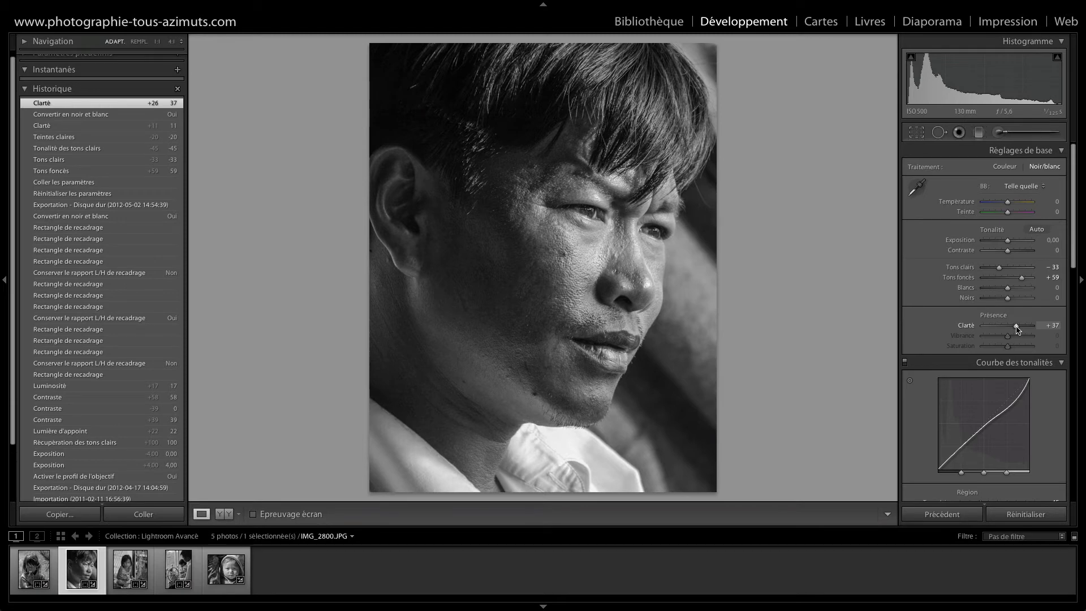
pyautogui.hotkey('ctrl', 'z')
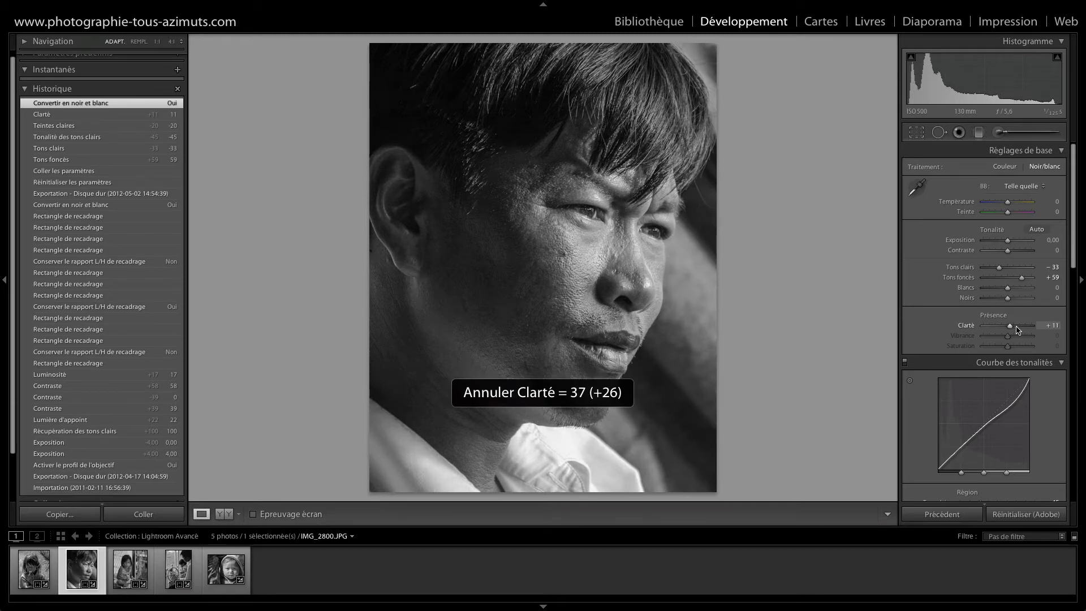
pyautogui.hotkey('ctrl', 'shift', 'z')
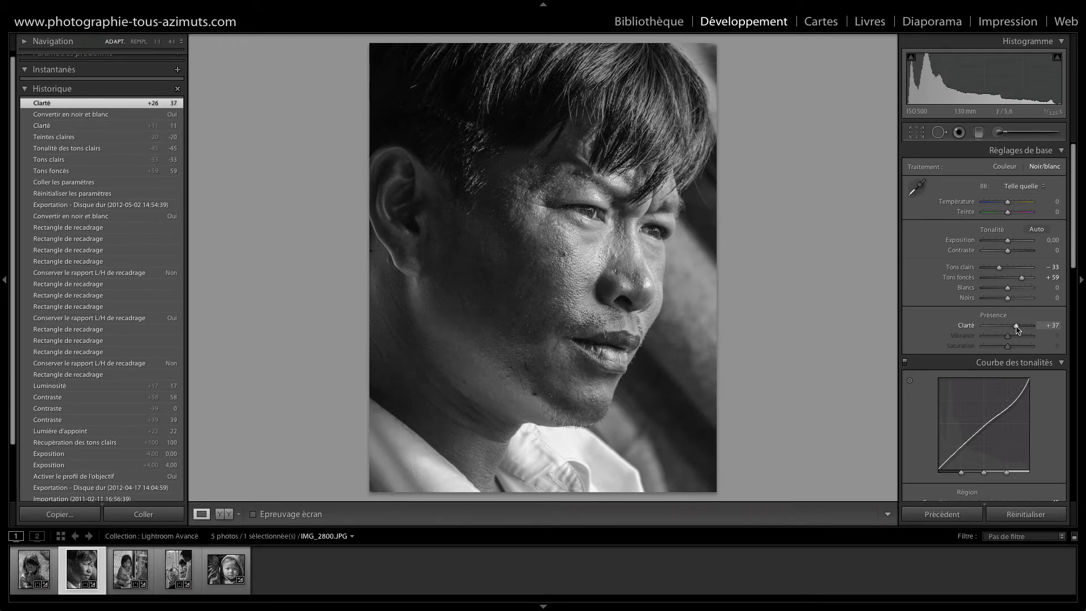
pyautogui.hotkey('ctrl', 'z')
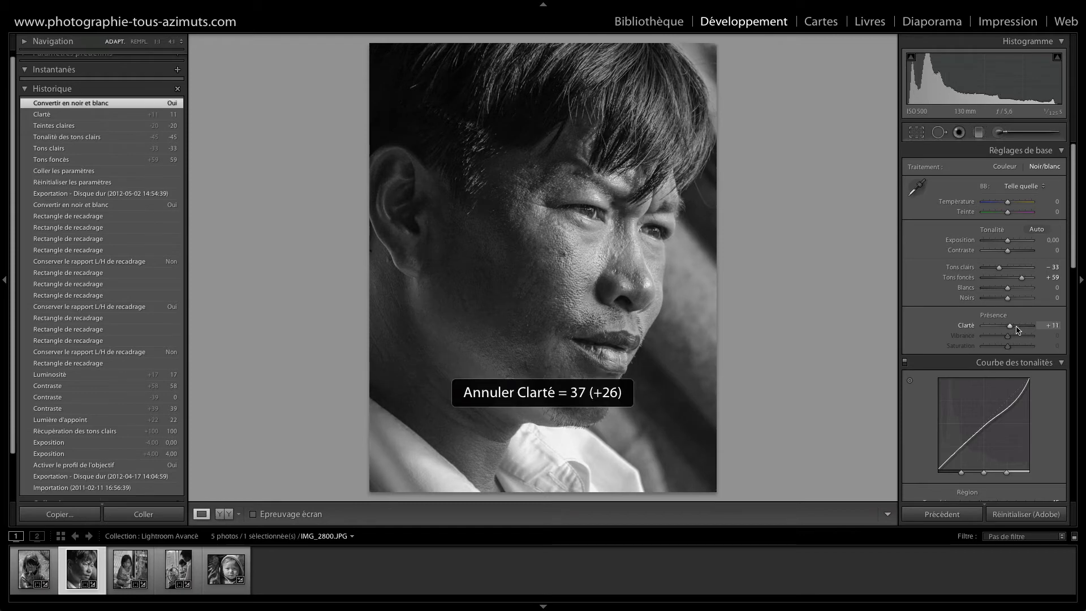
pyautogui.hotkey('ctrl', 'shift', 'z')
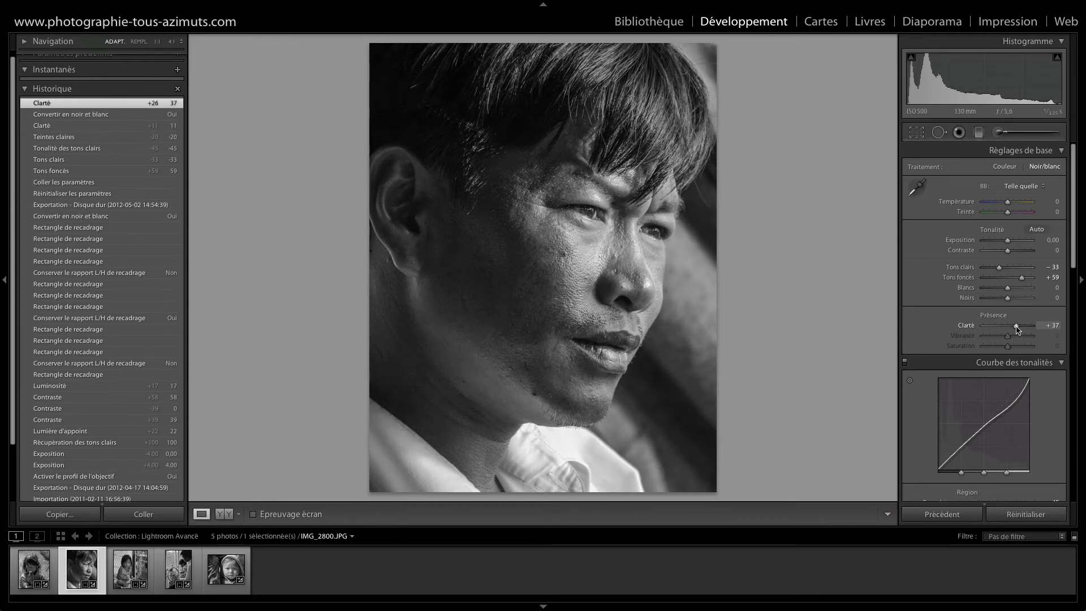
pyautogui.hotkey('ctrl', 'z')
pyautogui.hotkey('ctrl', 'shift', 'z')
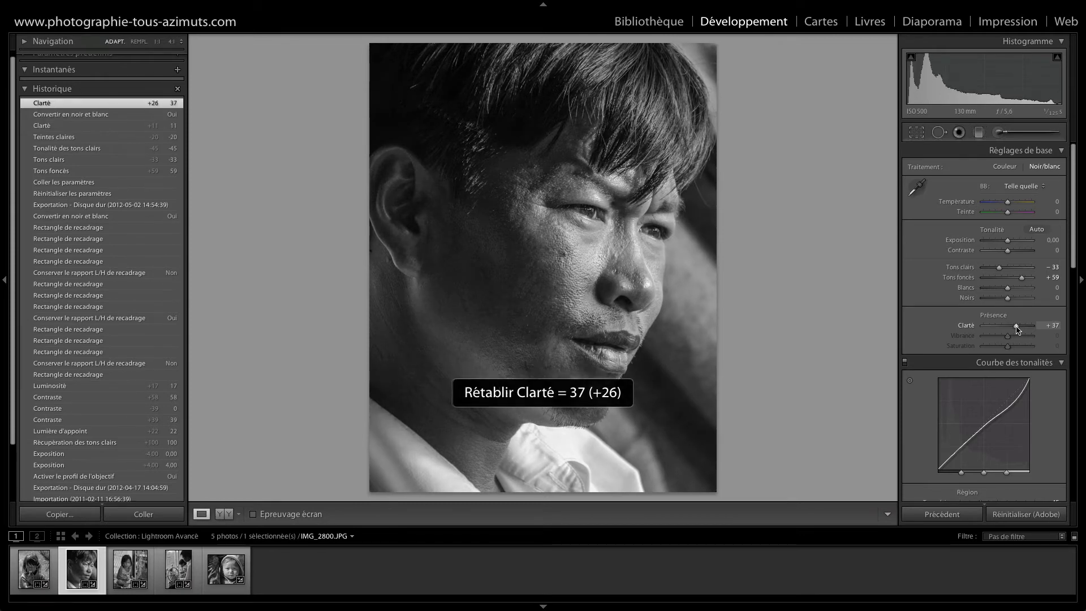
pyautogui.hotkey('ctrl', 'z')
pyautogui.hotkey('ctrl', 'shift', 'z')
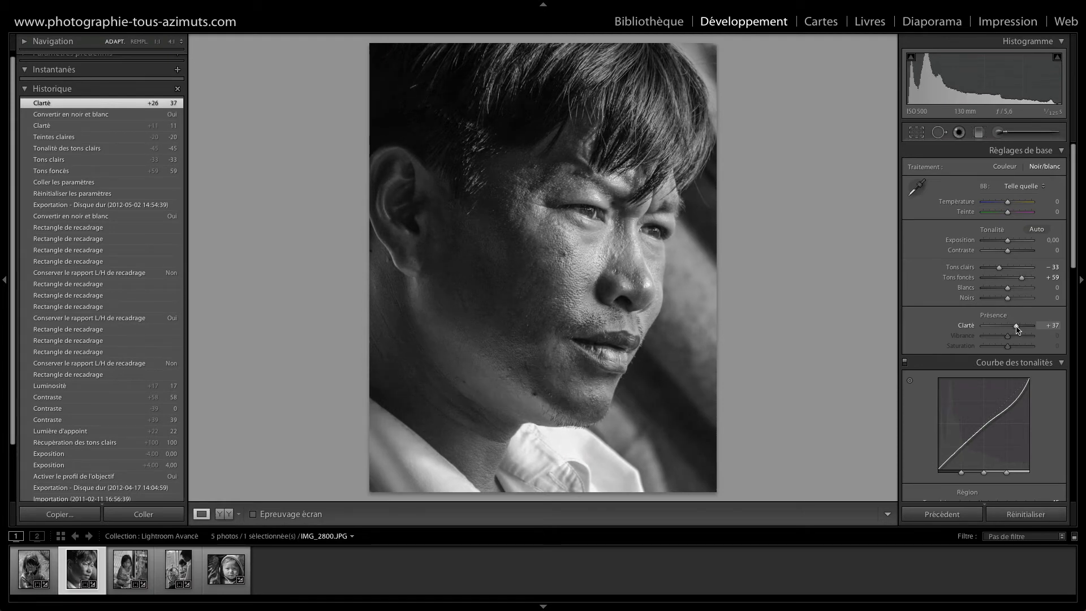
pyautogui.hotkey('ctrl', 'z')
pyautogui.hotkey('ctrl', 'shift', 'z')
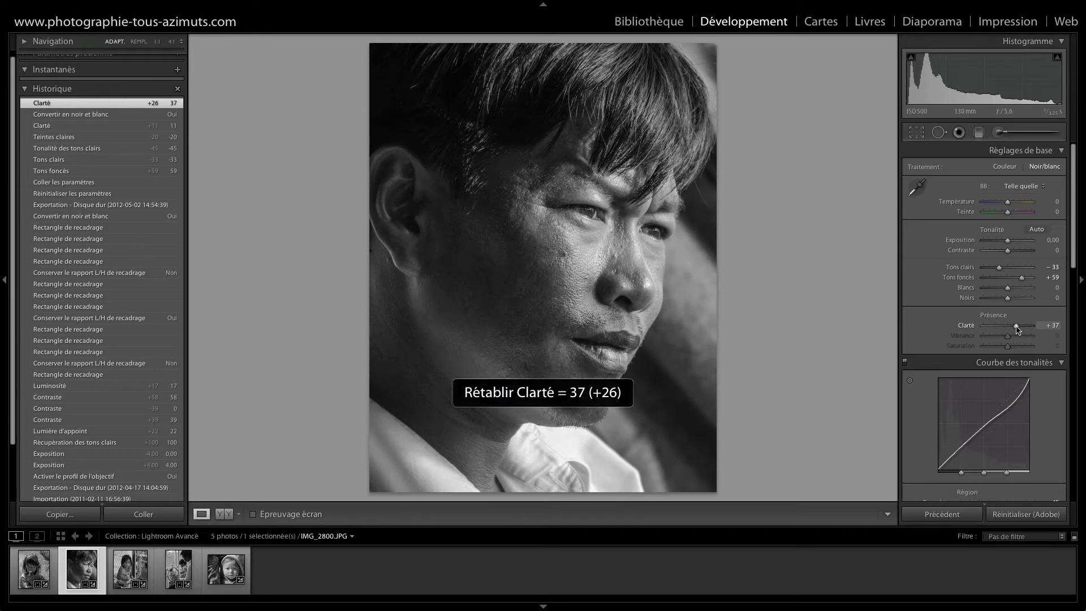
pyautogui.hotkey('ctrl', 'z')
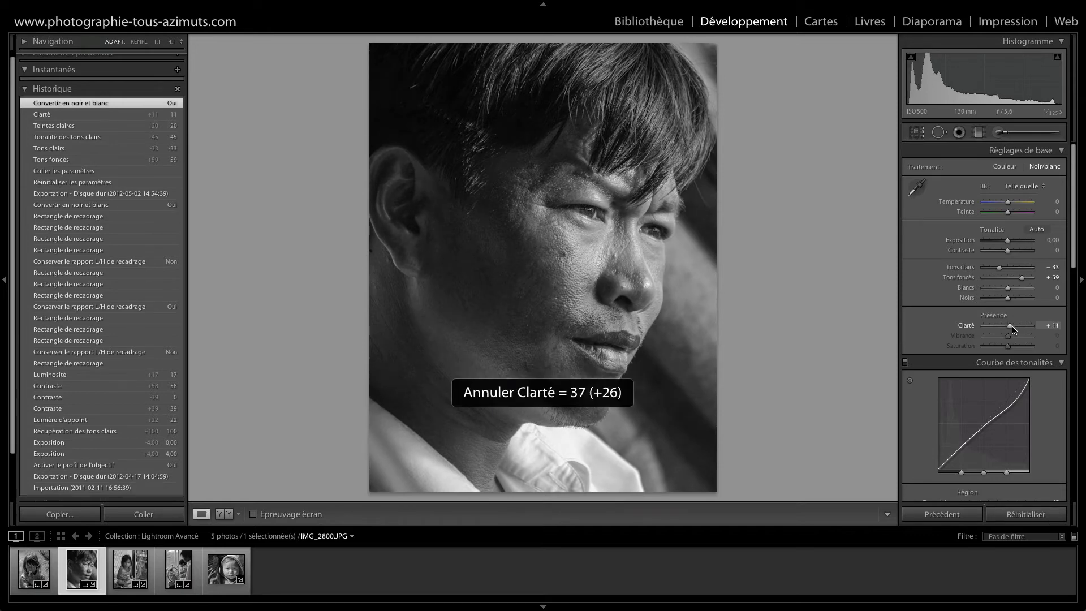
# Set the black-and-white portrait's Clarté to +25 and compare it with and without the change, keeping it applied
pyautogui.moveTo(1012, 327); pyautogui.dragTo(1015, 328)
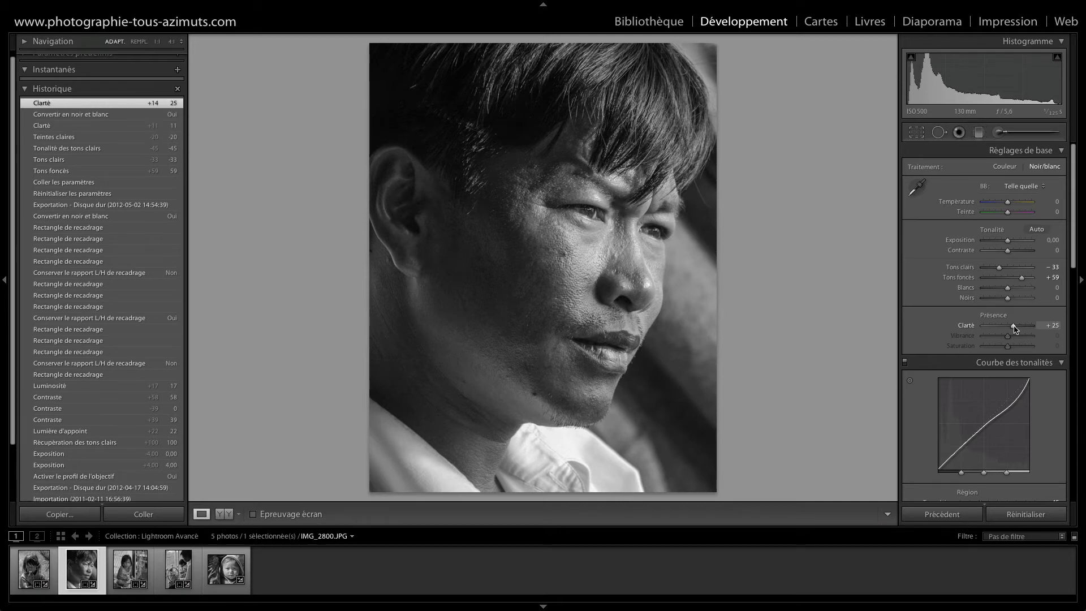
pyautogui.hotkey('ctrl', 'z')
pyautogui.hotkey('ctrl', 'shift', 'z')
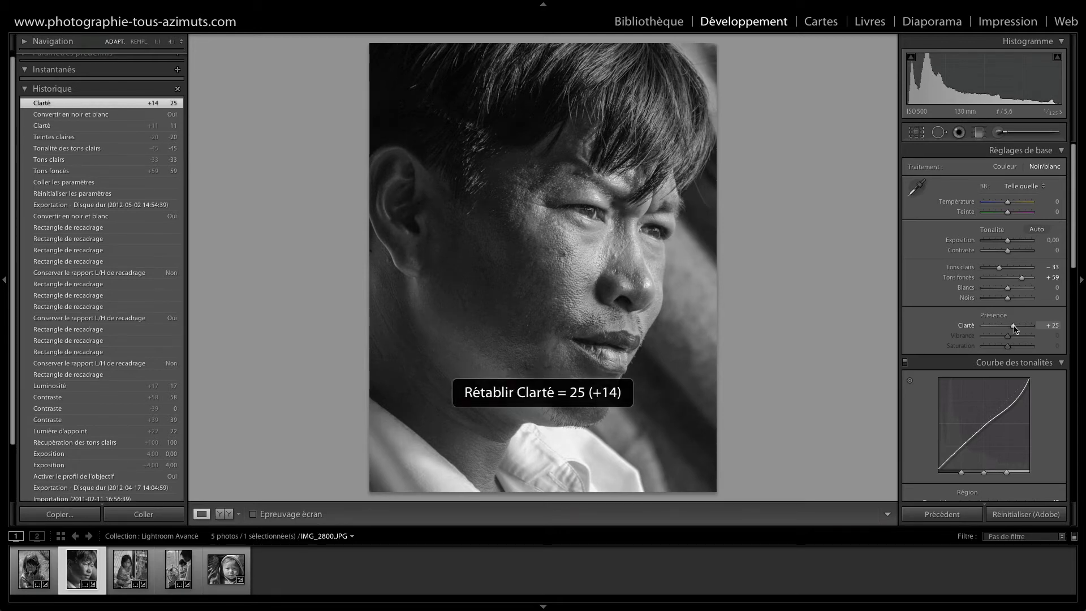
pyautogui.hotkey('ctrl', 'z')
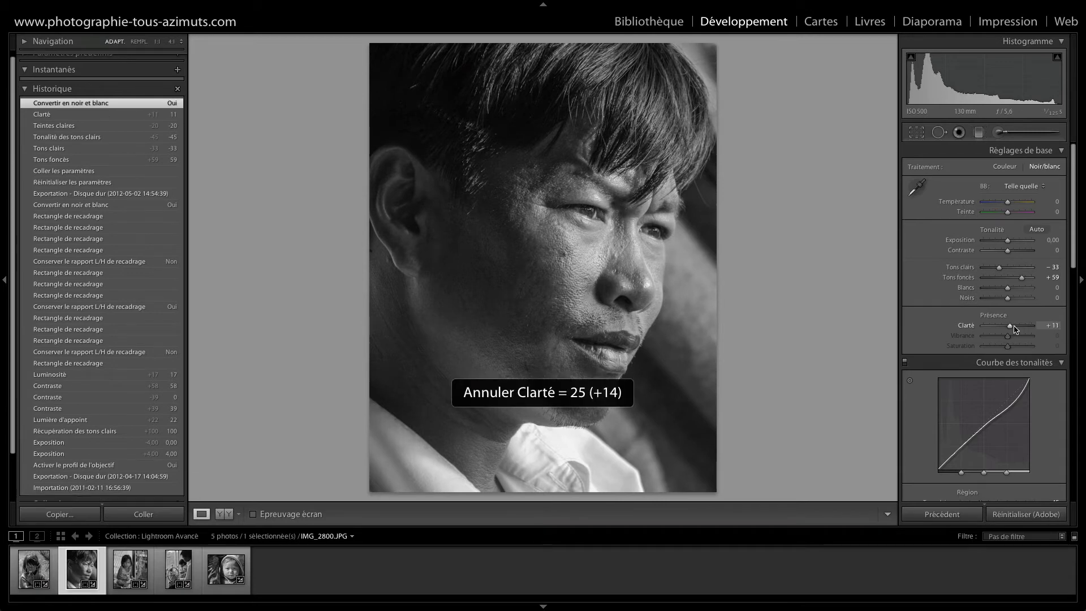
pyautogui.hotkey('ctrl', 'shift', 'z')
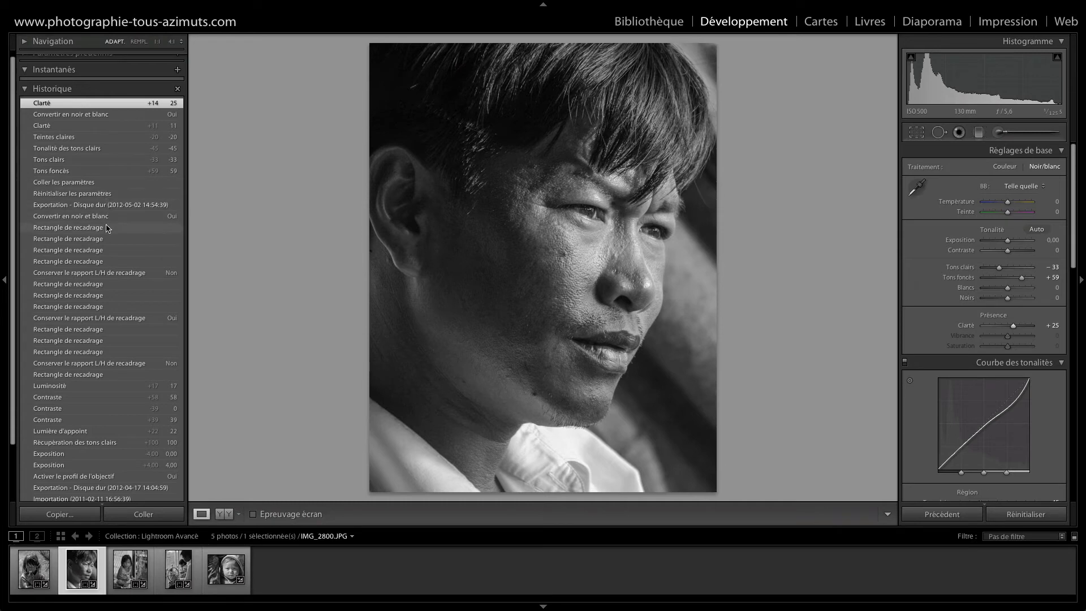
# Alternate between the 2012-05-02 export state and the new development with Clarté +25 to compare both black-and-white renderings
pyautogui.click(99, 205)
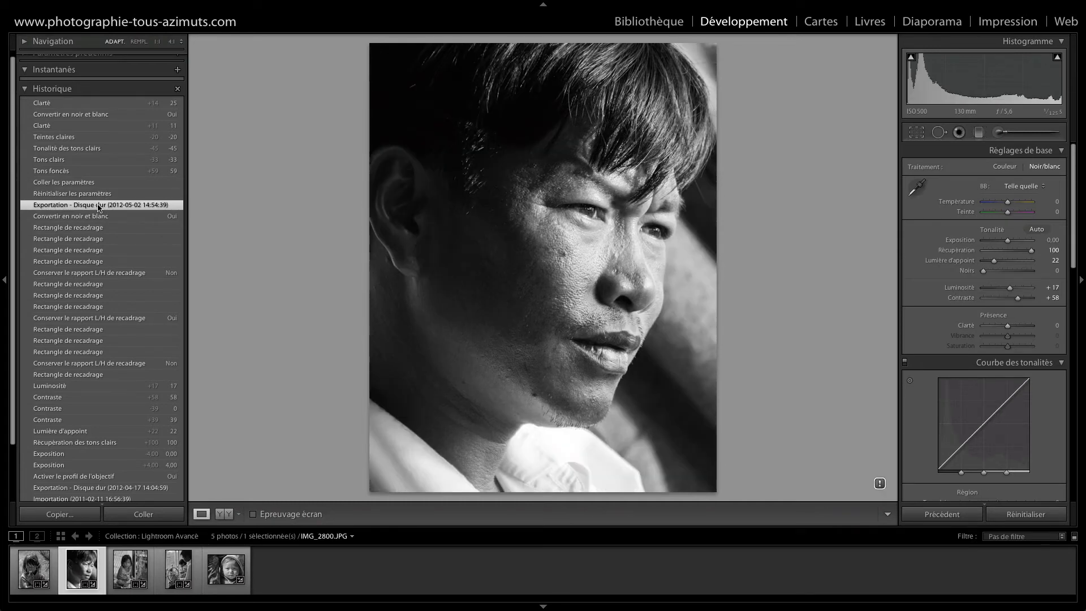
pyautogui.hotkey('ctrl', 'z')
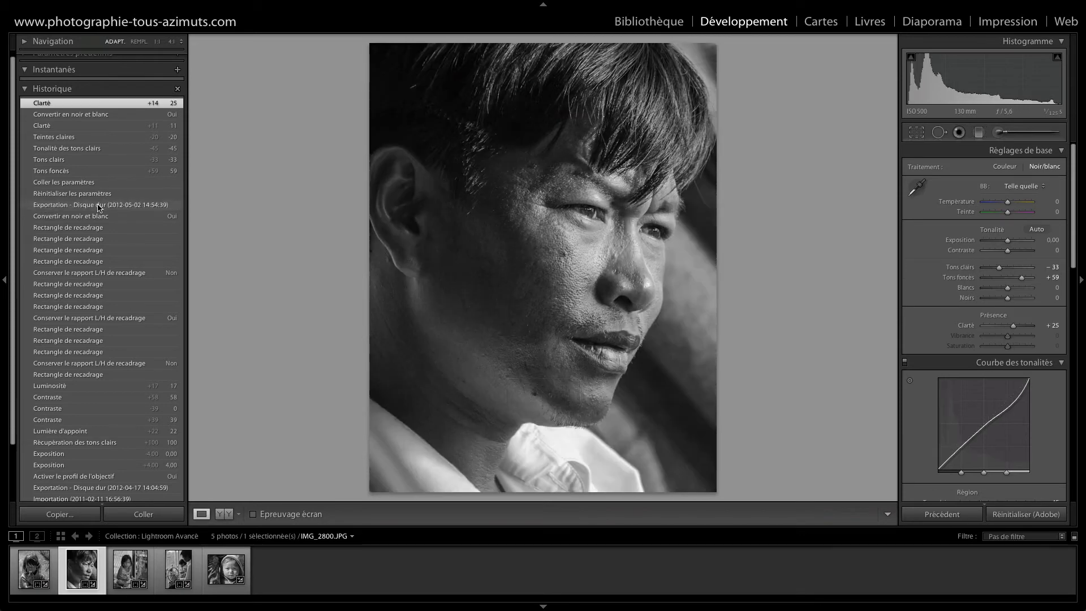
pyautogui.hotkey('ctrl', 'y')
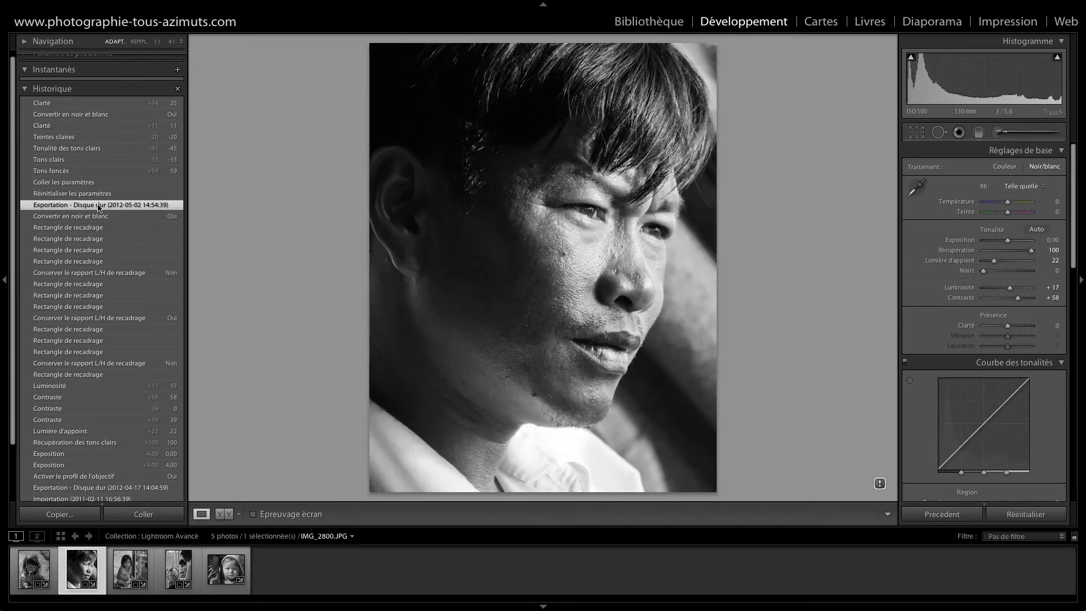
pyautogui.hotkey('ctrl', 'z')
pyautogui.hotkey('ctrl', 'y')
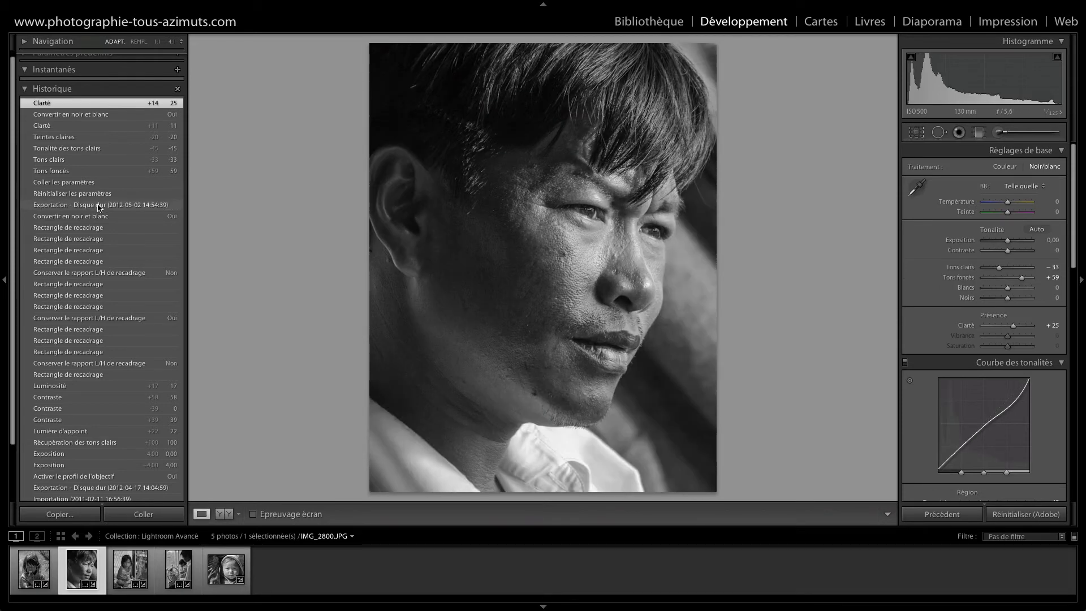
# Switch repeatedly between the old exported rendering and the redeveloped black-and-white portrait to judge their tones, ending on the new development
pyautogui.hotkey('ctrl', 'z')
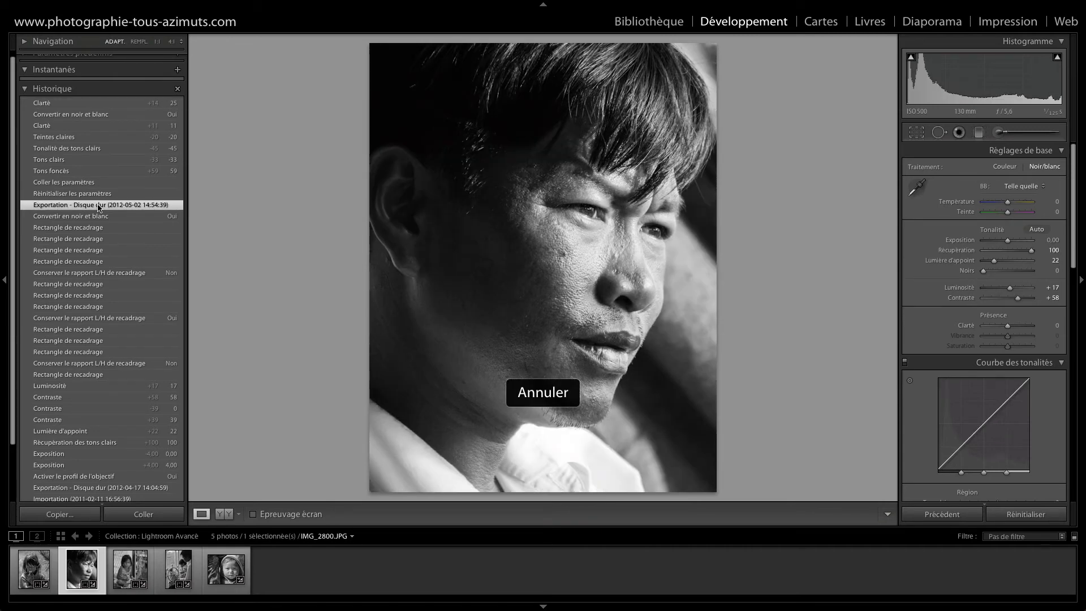
pyautogui.hotkey('ctrl', 'y')
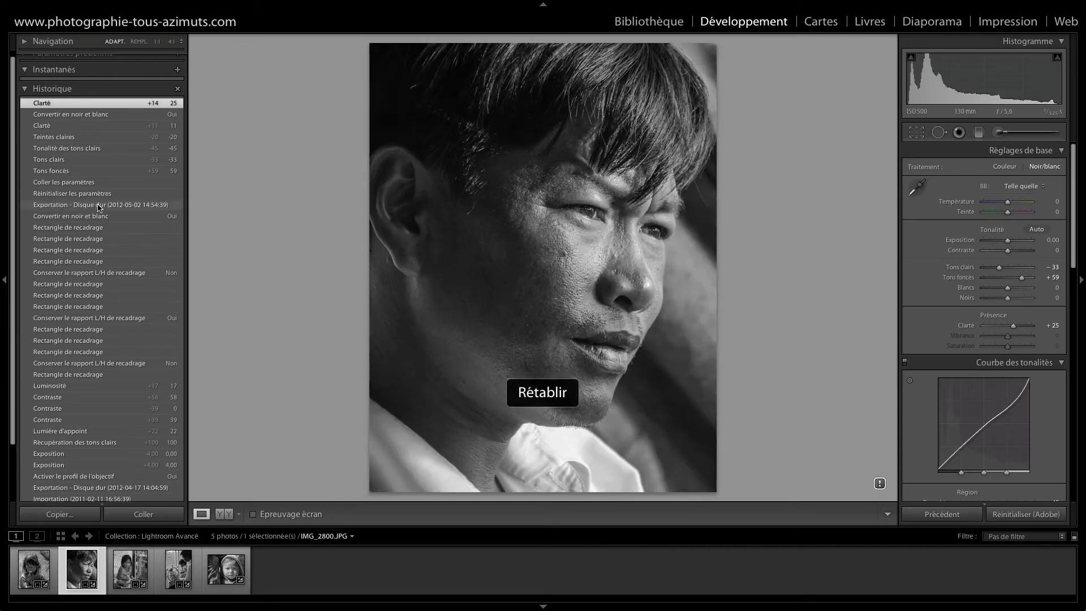
pyautogui.hotkey('ctrl', 'z')
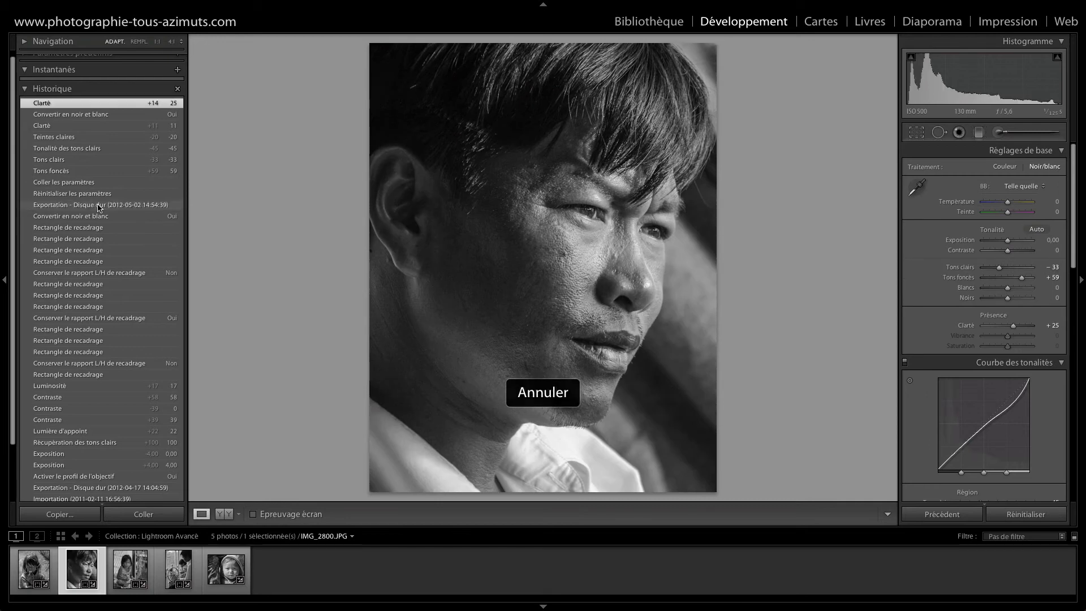
pyautogui.hotkey('ctrl', 'y')
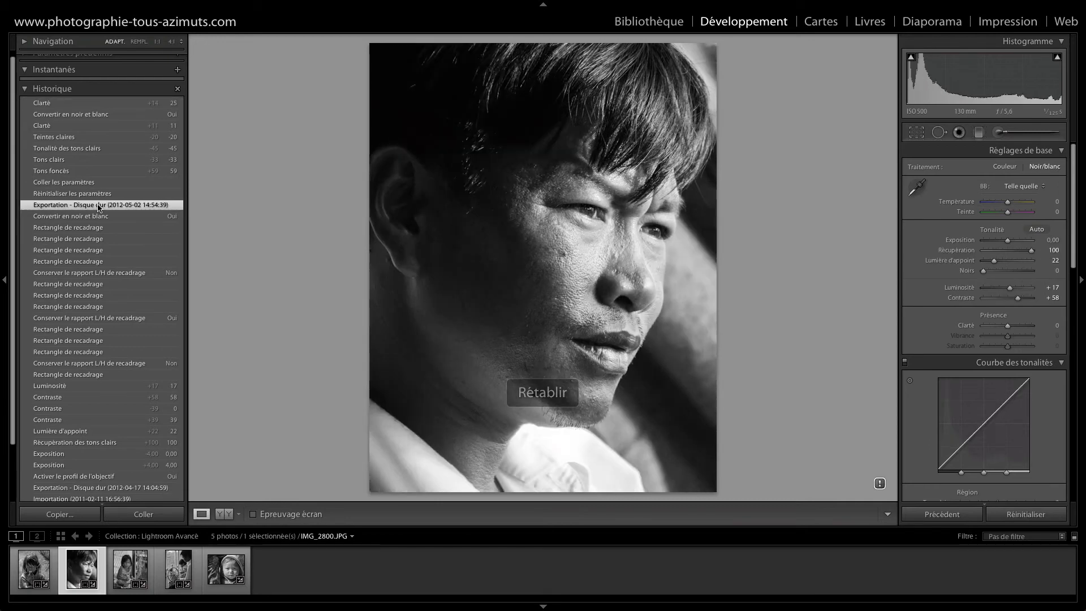
pyautogui.hotkey('ctrl', 'z')
pyautogui.hotkey('ctrl', 'y')
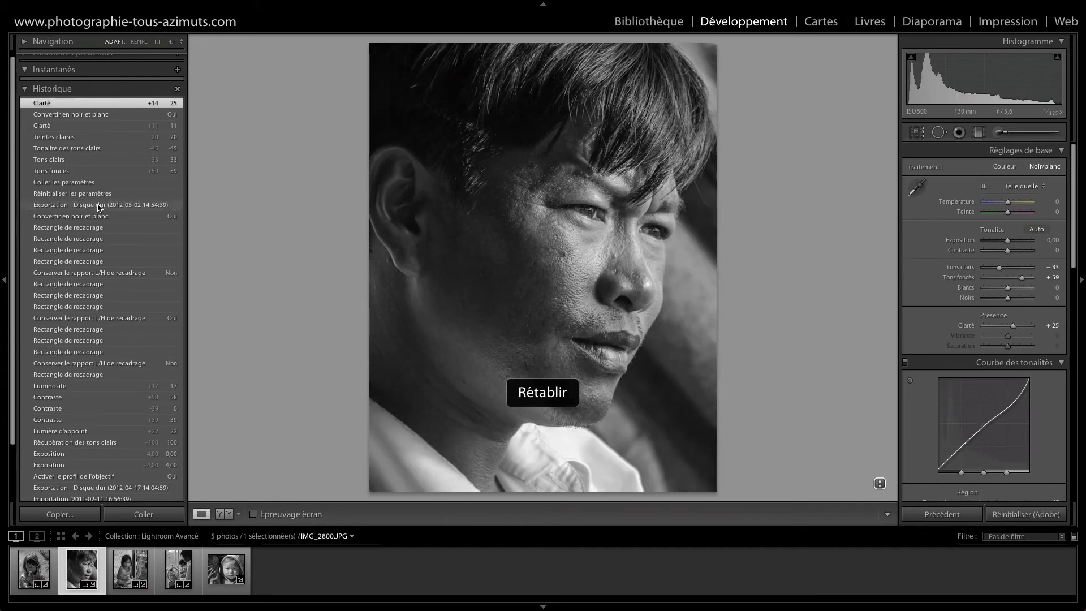
pyautogui.hotkey('ctrl', 'z')
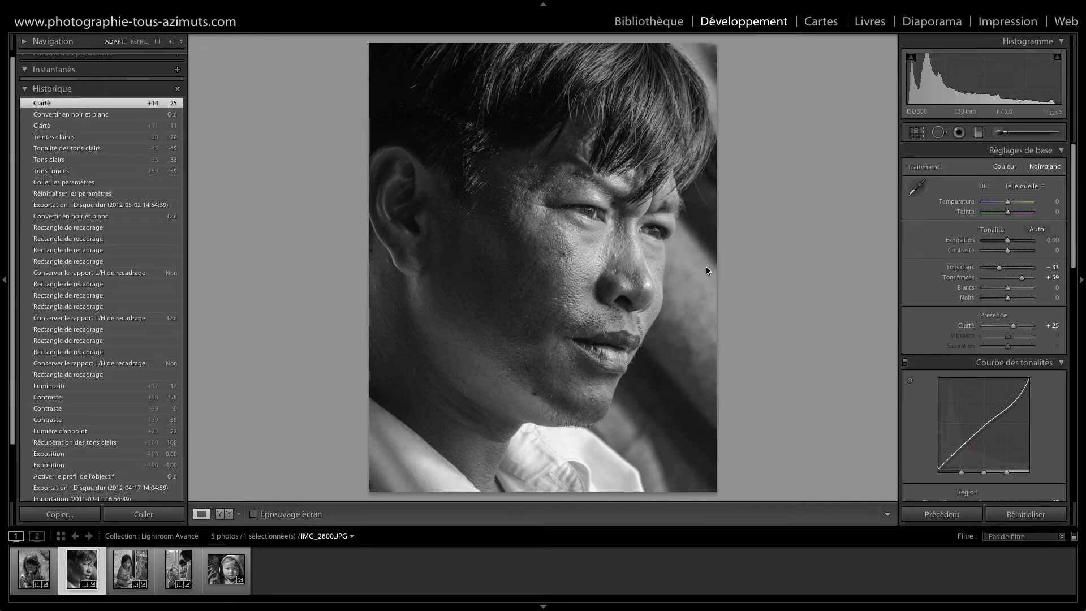
# Set the portrait's sharpening (Netteté) Gain to 74 while viewing the eyes at 1:1
pyautogui.click(588, 223)
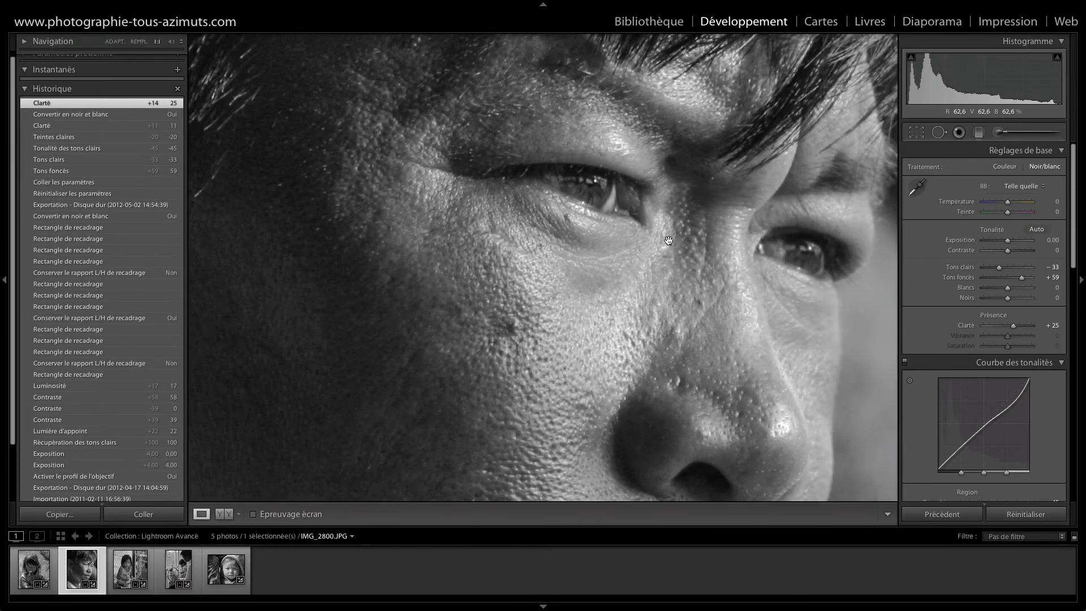
pyautogui.scroll(-10, 961, 362)
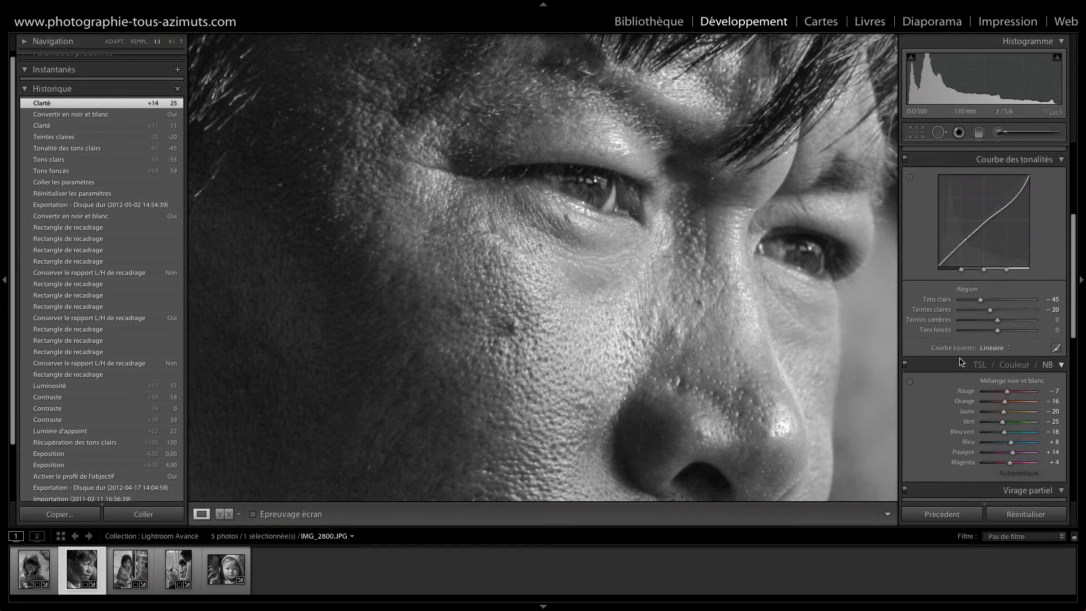
pyautogui.scroll(-5, 960, 362)
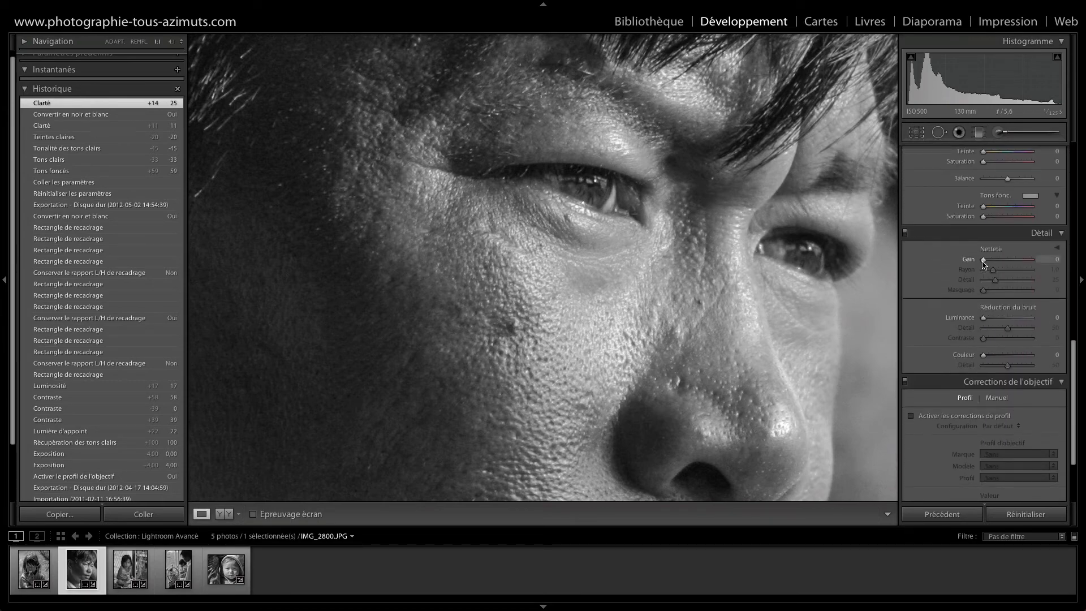
pyautogui.moveTo(985, 262); pyautogui.dragTo(1001, 263)
# Compare the skin and eyes at 1:1 with and without the Netteté Gain of 74, keeping the sharpening applied
pyautogui.hotkey('ctrl', 'z')
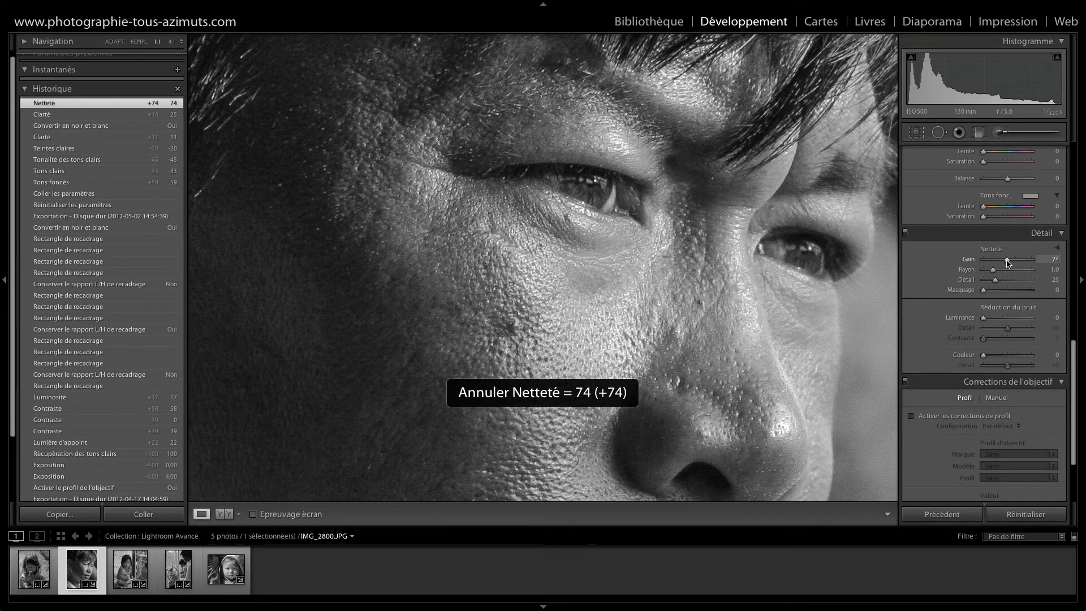
pyautogui.hotkey('ctrl', 'y')
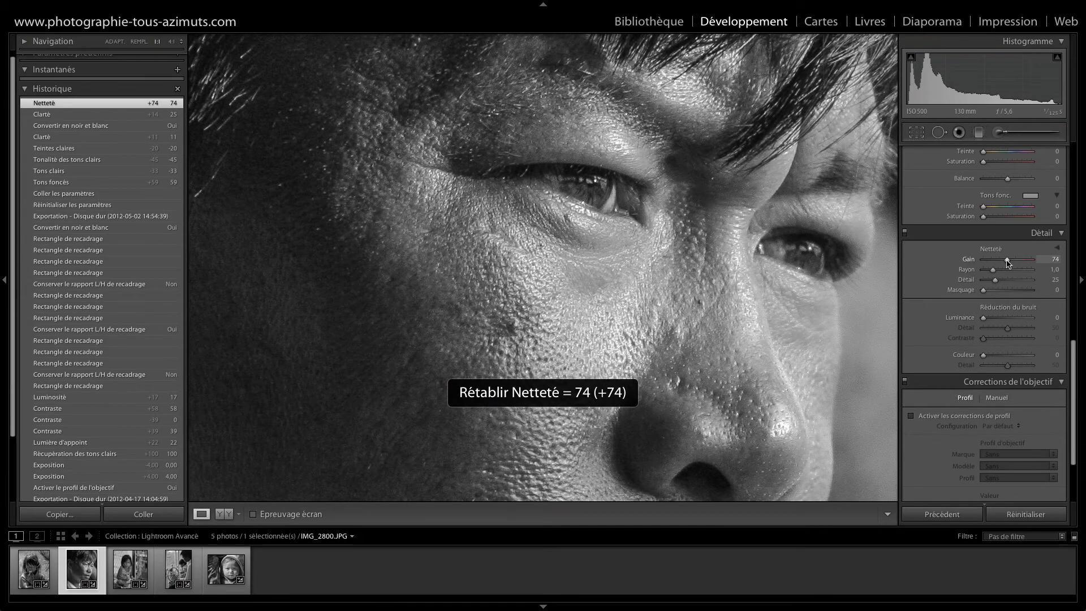
pyautogui.hotkey('ctrl', 'z')
pyautogui.hotkey('ctrl', 'y')
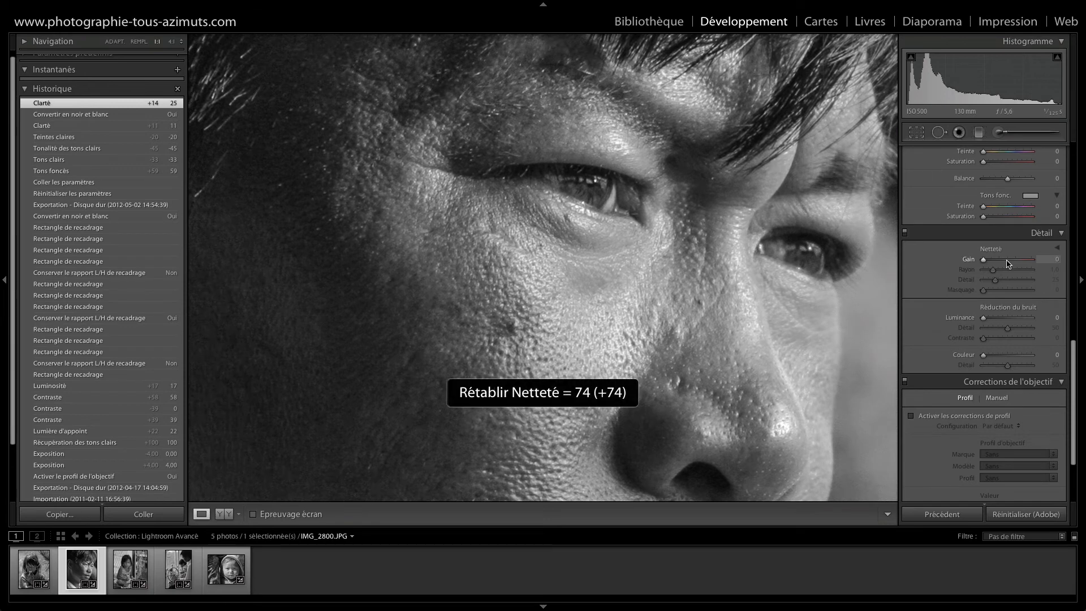
pyautogui.hotkey('ctrl', 'z')
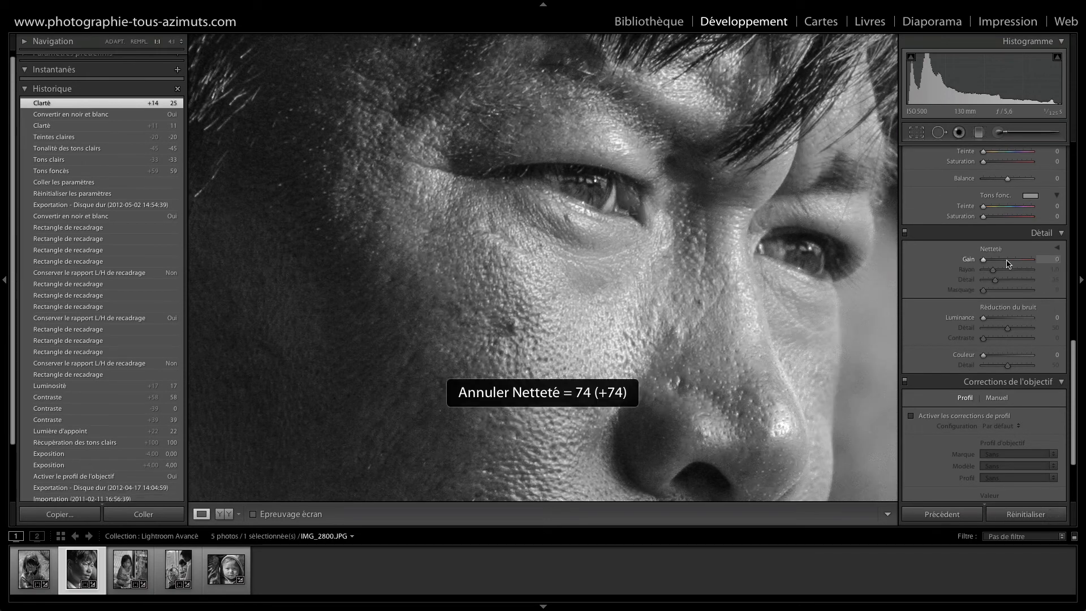
pyautogui.hotkey('ctrl', 'y')
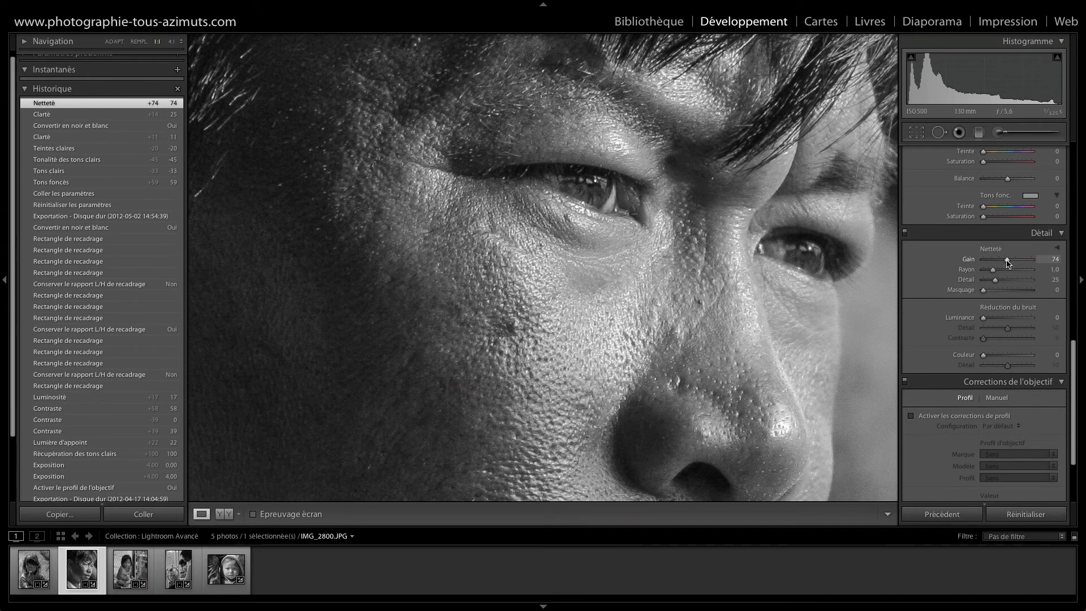
pyautogui.hotkey('ctrl', 'z')
pyautogui.hotkey('ctrl', 'y')
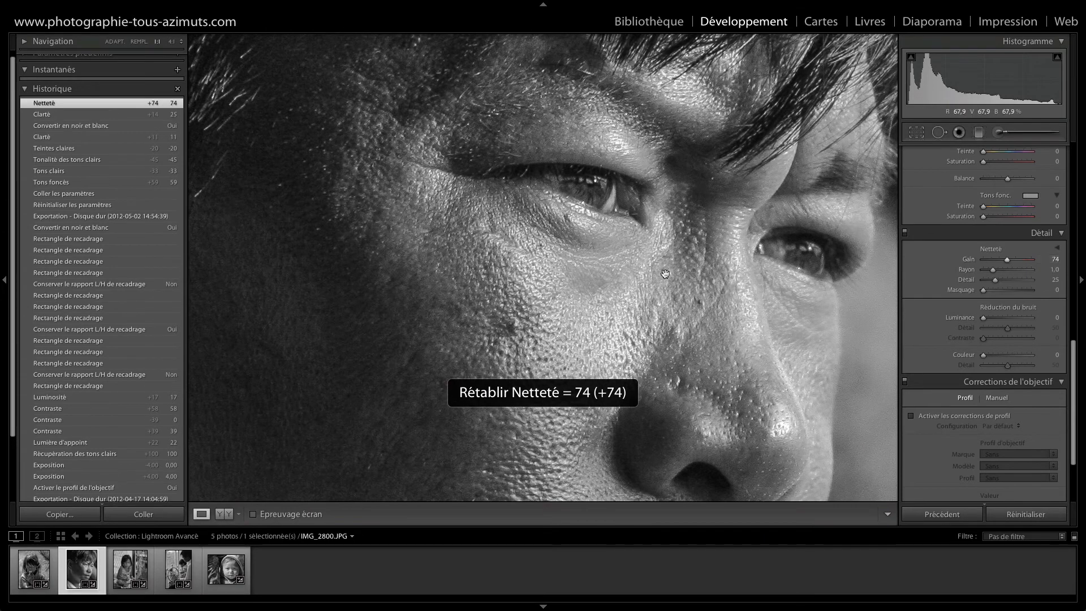
# Examine the hair at 1:1 with and without the Netteté Gain of 74, leaving the sharpening on
pyautogui.moveTo(781, 290); pyautogui.dragTo(632, 519)
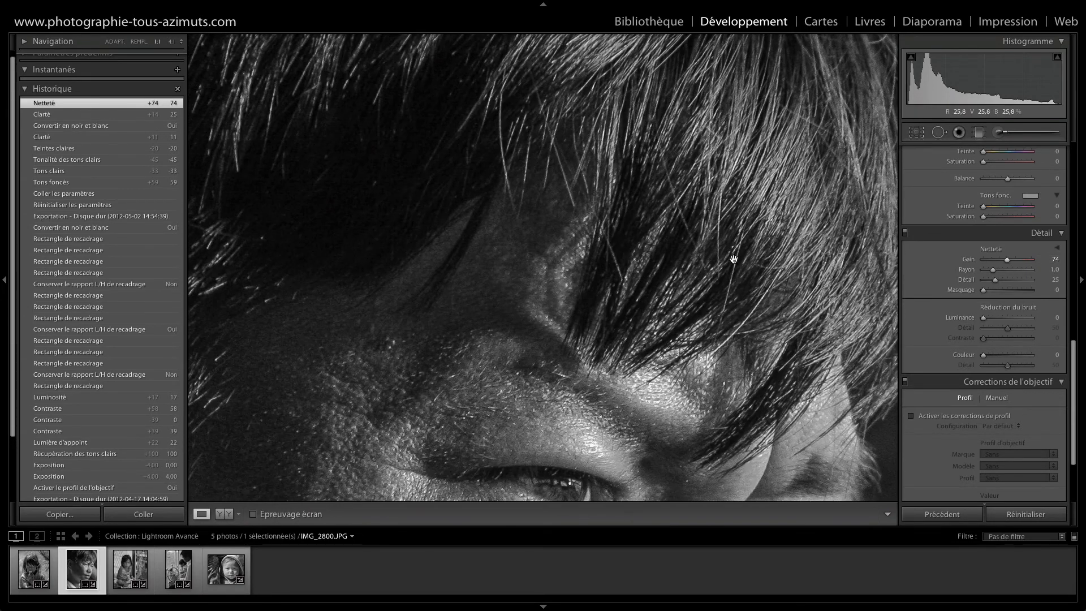
pyautogui.moveTo(732, 255); pyautogui.dragTo(695, 372)
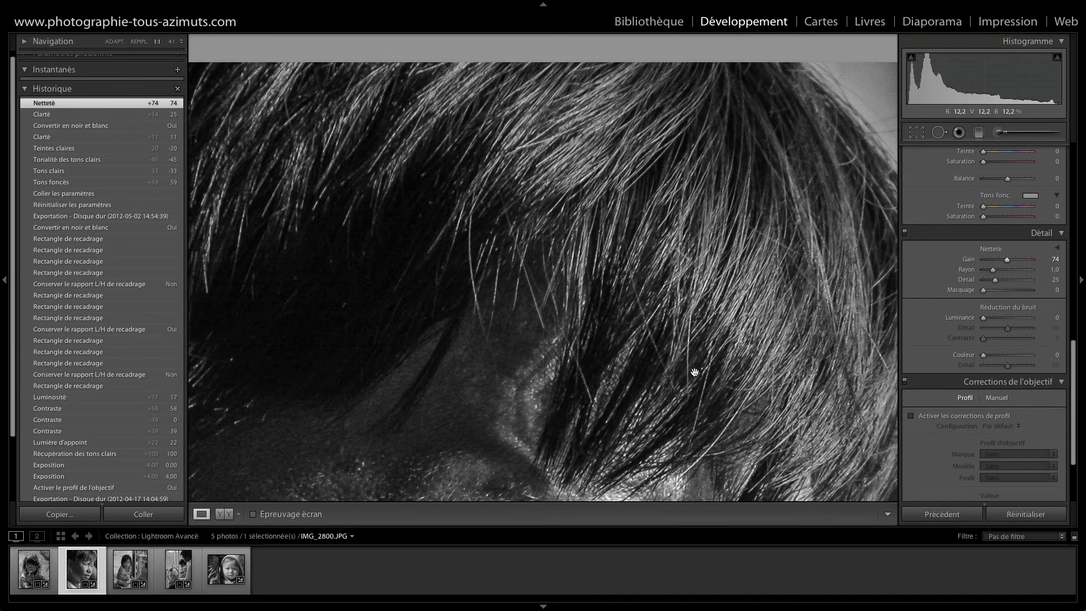
pyautogui.hotkey('ctrl', 'z')
pyautogui.hotkey('ctrl', 'y')
pyautogui.hotkey('ctrl', 'z')
pyautogui.hotkey('ctrl', 'shift', 'z')
# Set the sharpening Rayon to 0,5 and compare the hair against a Gain of 0, restoring the sharpened version
pyautogui.moveTo(994, 272); pyautogui.dragTo(980, 273)
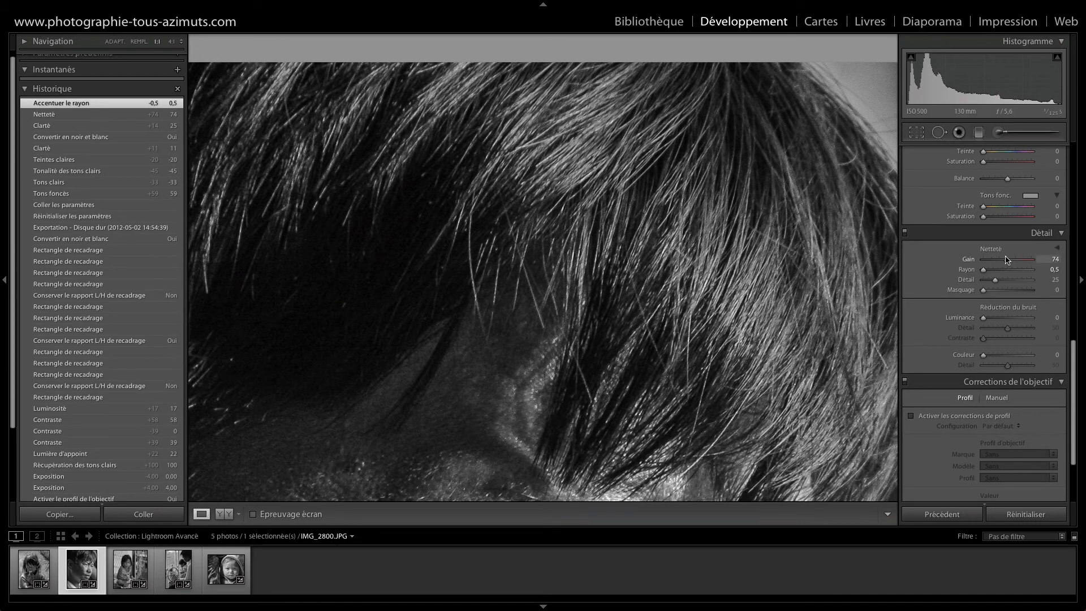
pyautogui.doubleClick(965, 260)
pyautogui.hotkey('ctrl', 'z')
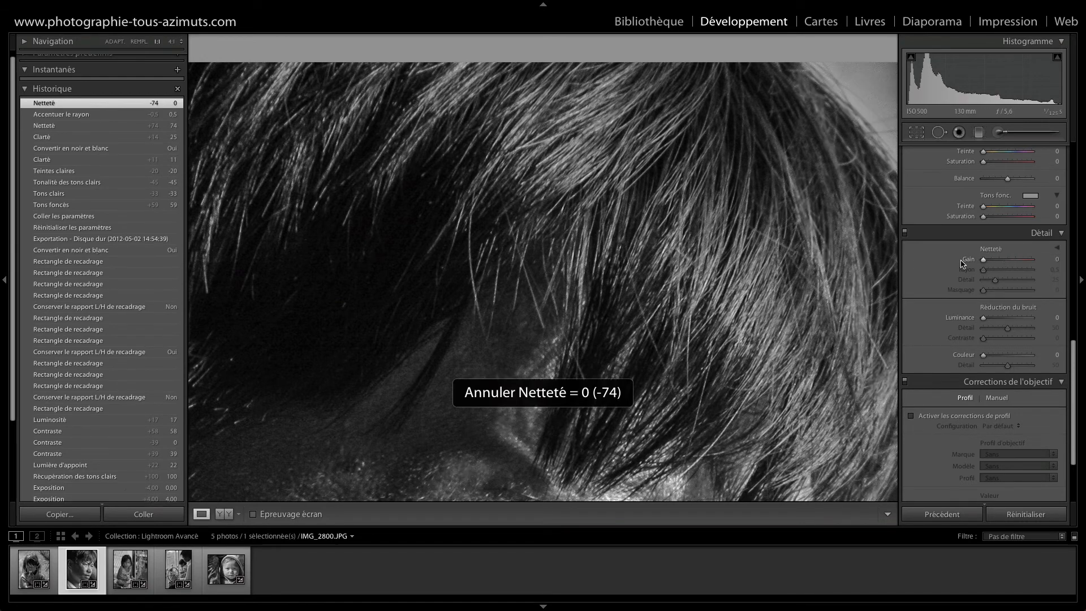
pyautogui.hotkey('ctrl', 'y')
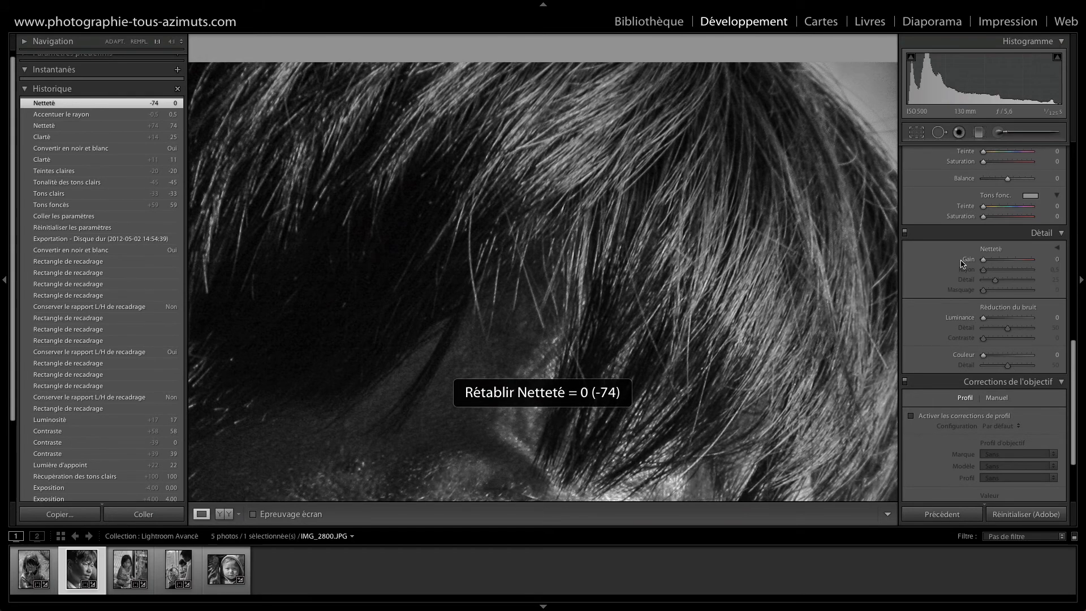
pyautogui.hotkey('ctrl', 'z')
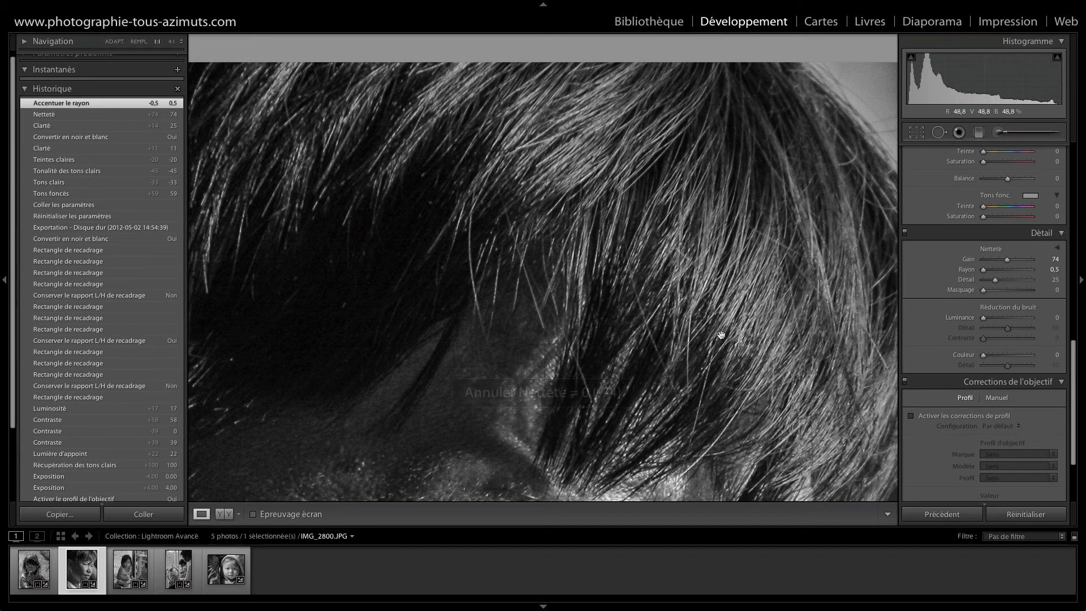
# Compare the eyes and skin at 1:1 between a sharpening Gain of 0 and 74 with Rayon 0,5, ending on the sharpened version
pyautogui.moveTo(715, 356); pyautogui.dragTo(699, 20)
pyautogui.moveTo(684, 225); pyautogui.dragTo(699, 188)
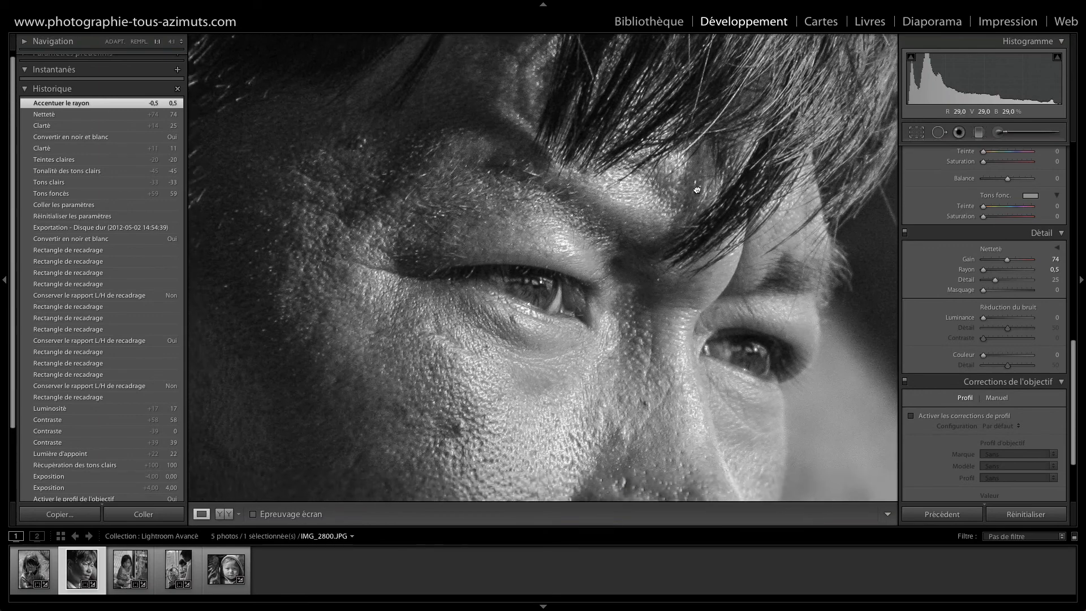
pyautogui.press('shift')
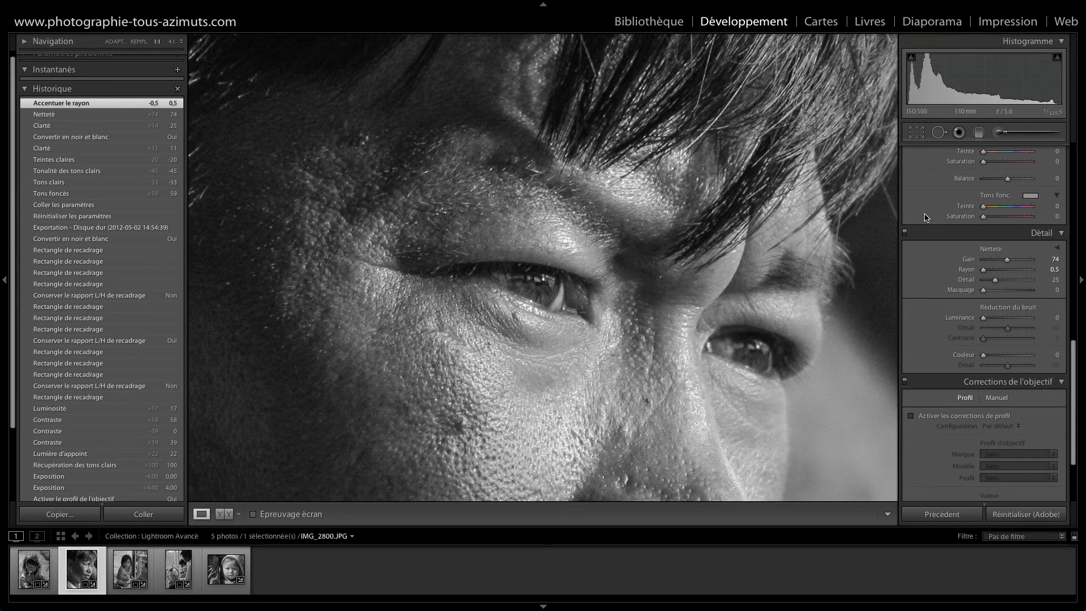
pyautogui.hotkey('ctrl', 'shift', 'z')
pyautogui.hotkey('ctrl', 'z')
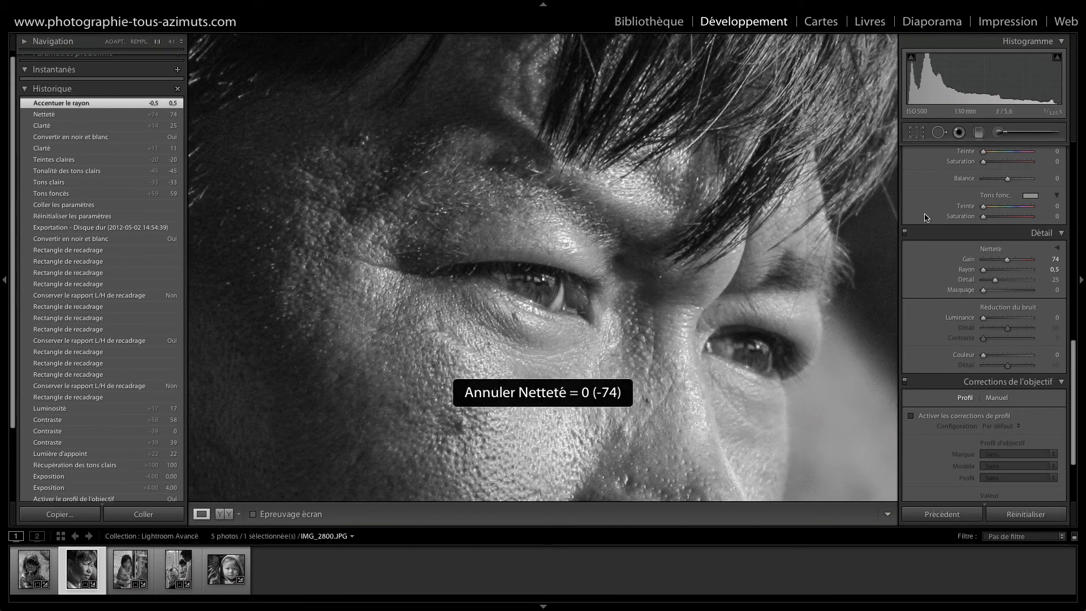
pyautogui.hotkey('ctrl', 'shift', 'z')
pyautogui.hotkey('ctrl', 'z')
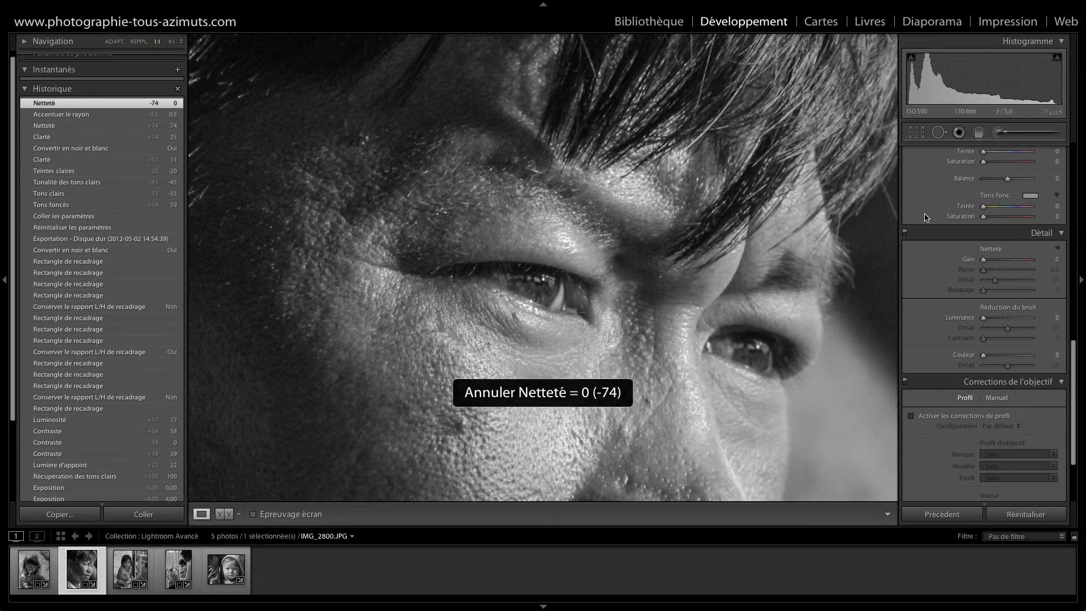
pyautogui.hotkey('ctrl', 'shift', 'z')
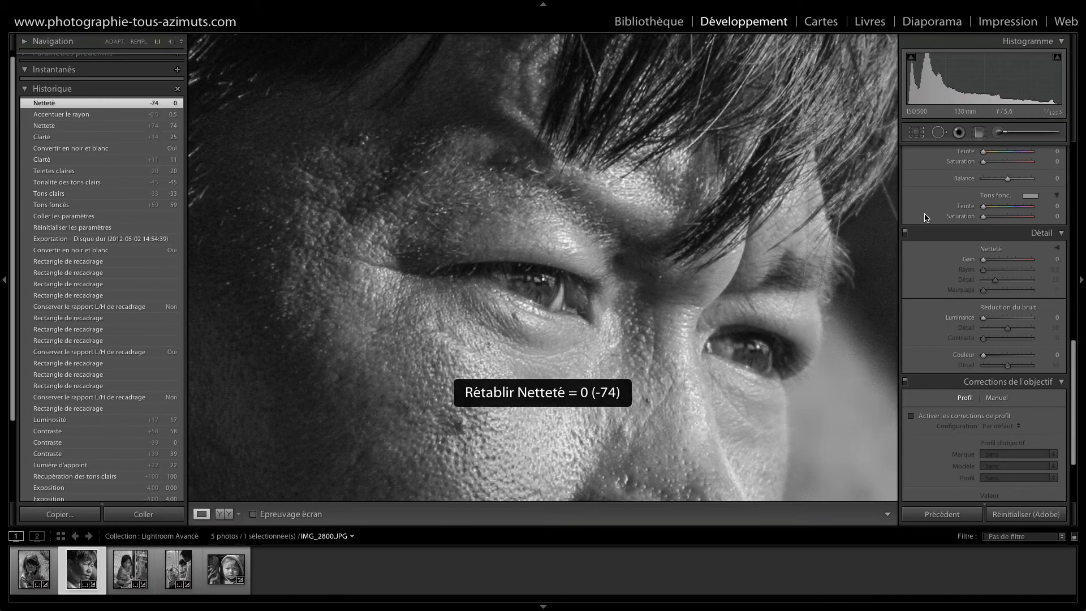
pyautogui.hotkey('ctrl', 'z')
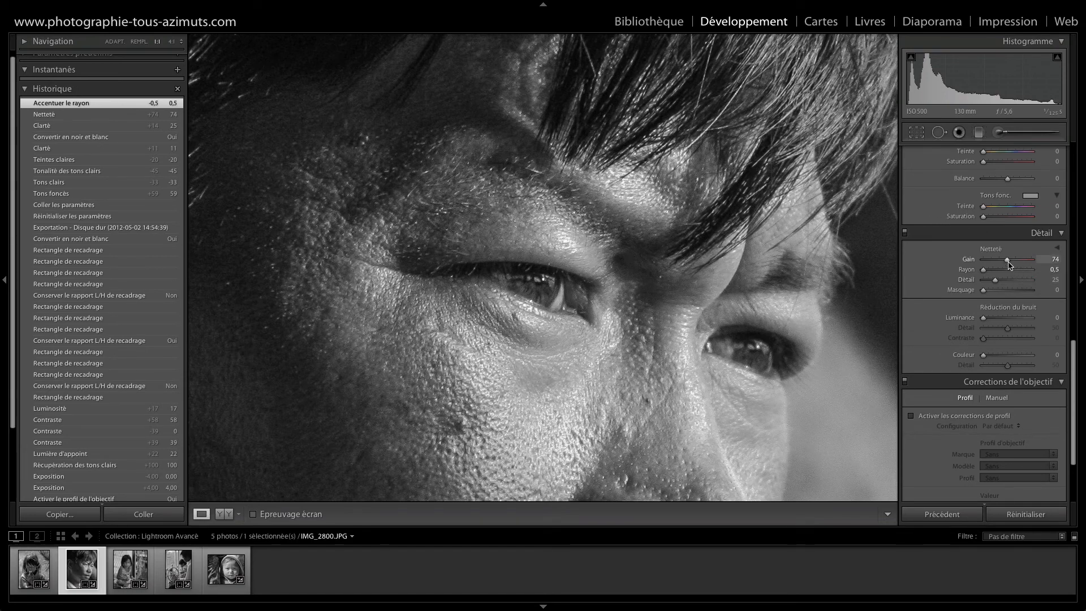
# Set the sharpening Gain to 87 and compare the hair against a Gain of 0, keeping 87
pyautogui.moveTo(1011, 259); pyautogui.dragTo(1013, 260)
pyautogui.moveTo(730, 159); pyautogui.dragTo(686, 460)
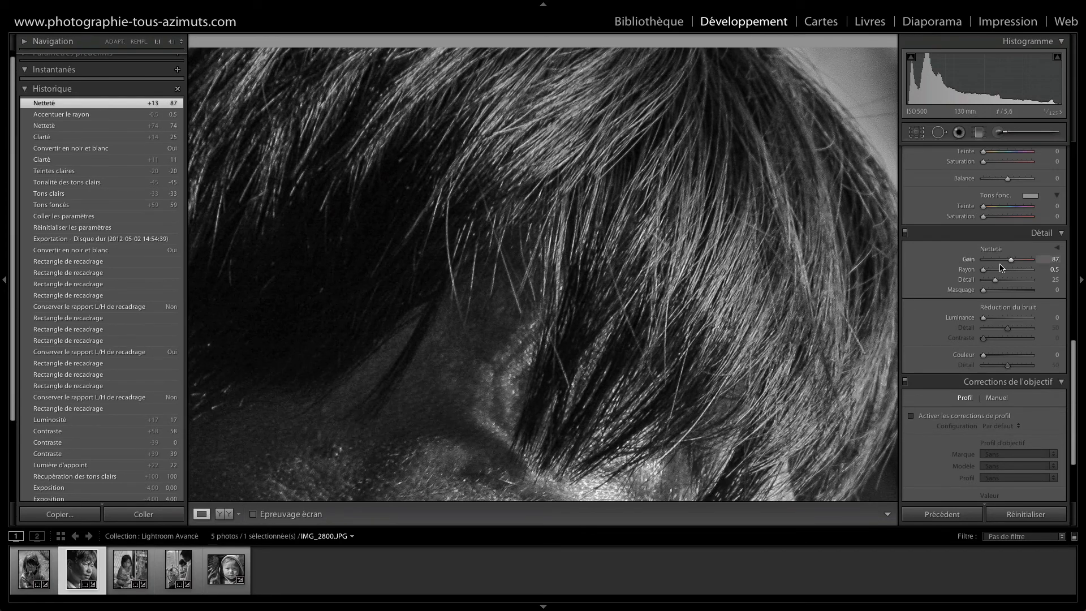
pyautogui.moveTo(1011, 261); pyautogui.dragTo(961, 263)
pyautogui.hotkey('ctrl', 'z')
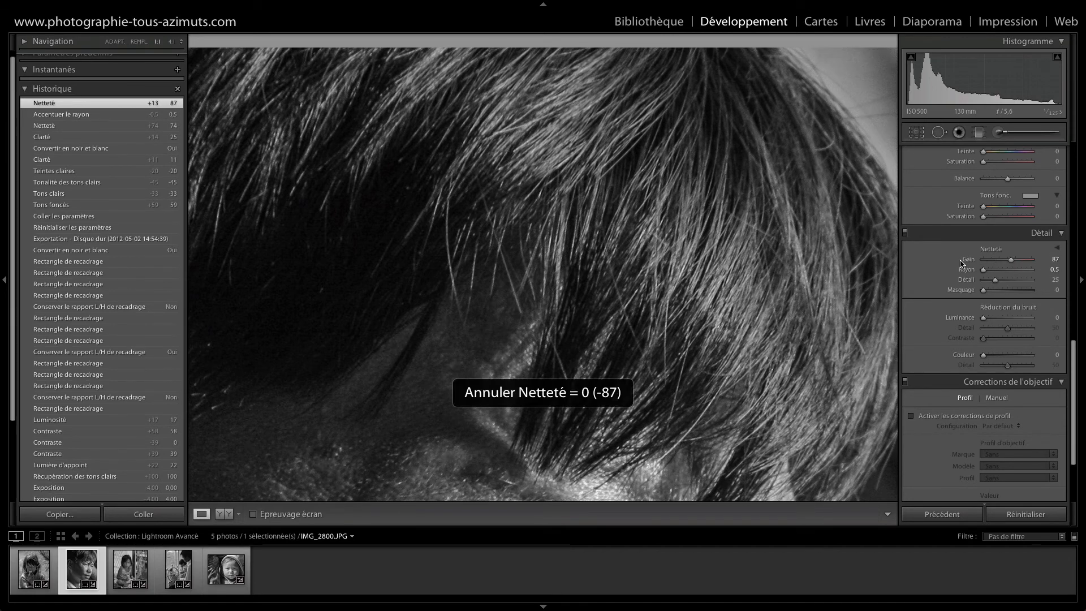
pyautogui.hotkey('ctrl', 'y')
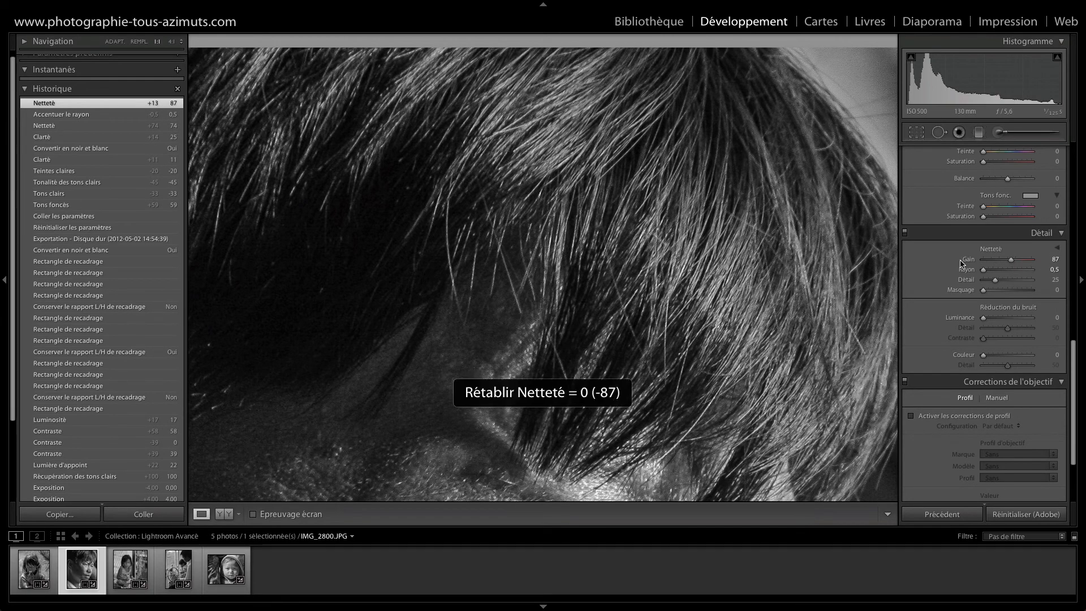
pyautogui.hotkey('ctrl', 'z')
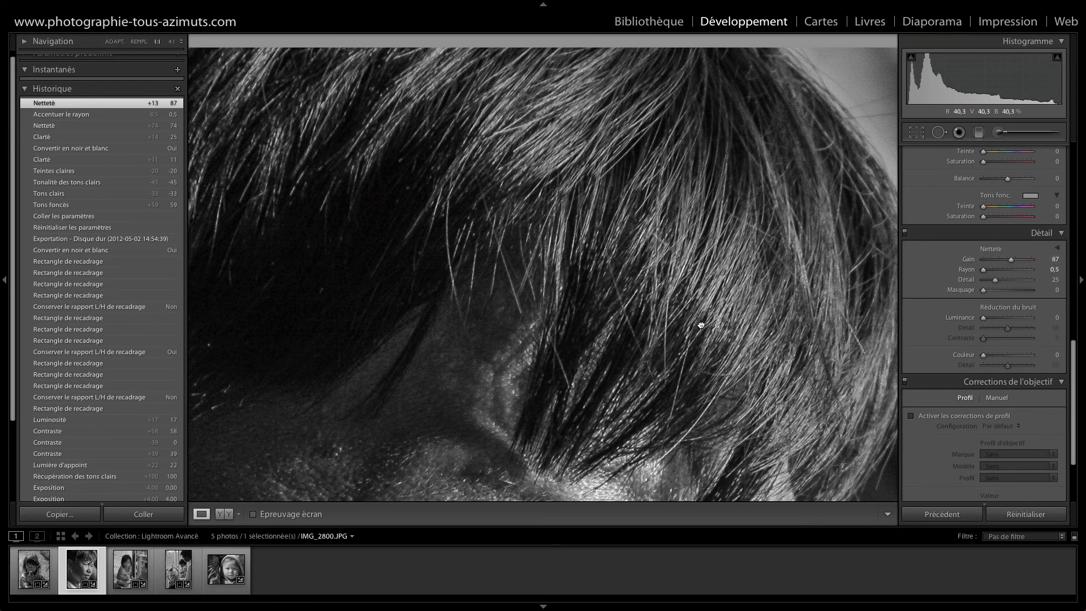
# Compare the eyes and forehead at 1:1 across sharpening Gains of 74, 87 and 0, returning to 87
pyautogui.moveTo(703, 317); pyautogui.dragTo(701, 85)
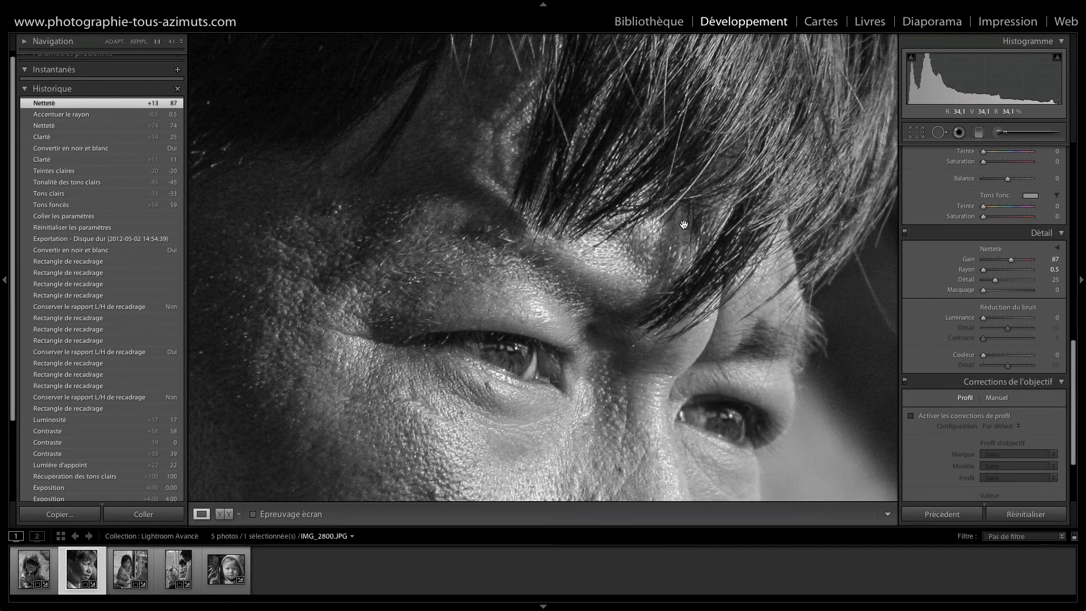
pyautogui.hotkey('ctrl', 'z')
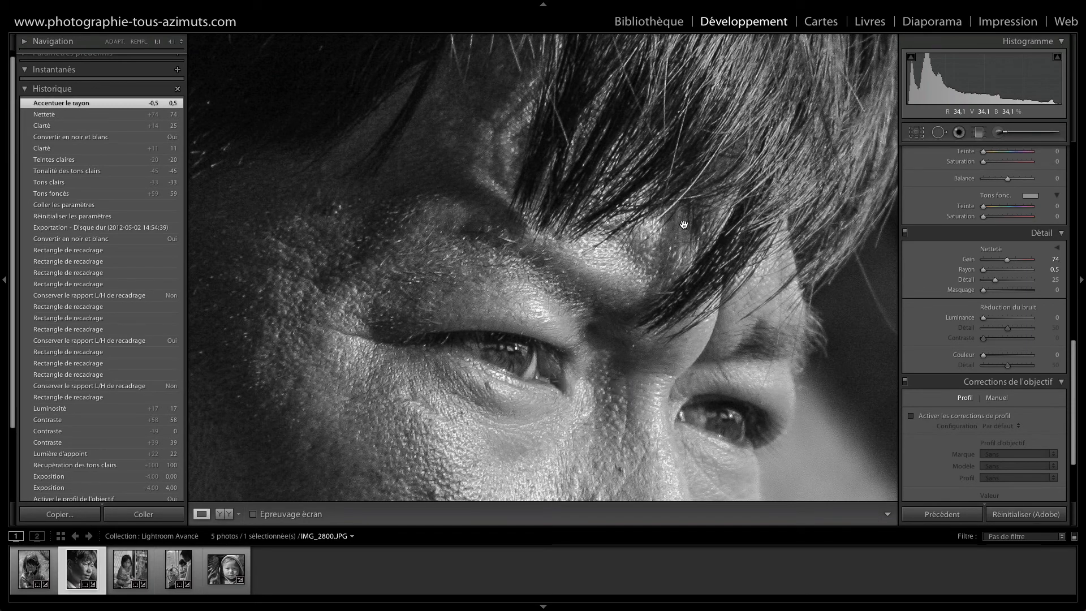
pyautogui.hotkey('ctrl', 'y')
pyautogui.hotkey('ctrl', 'y')
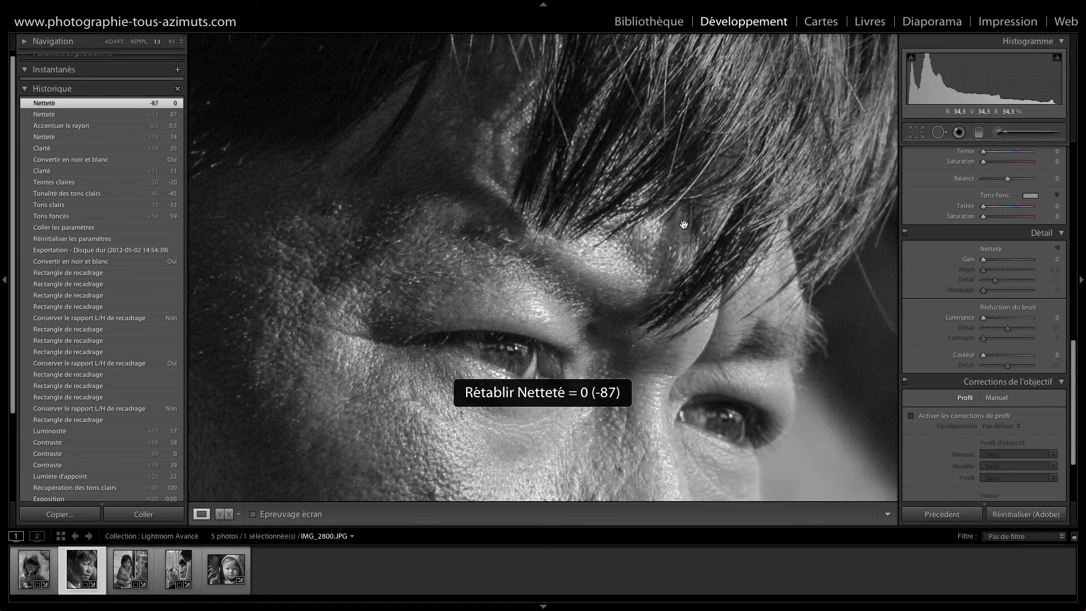
pyautogui.hotkey('ctrl', 'z')
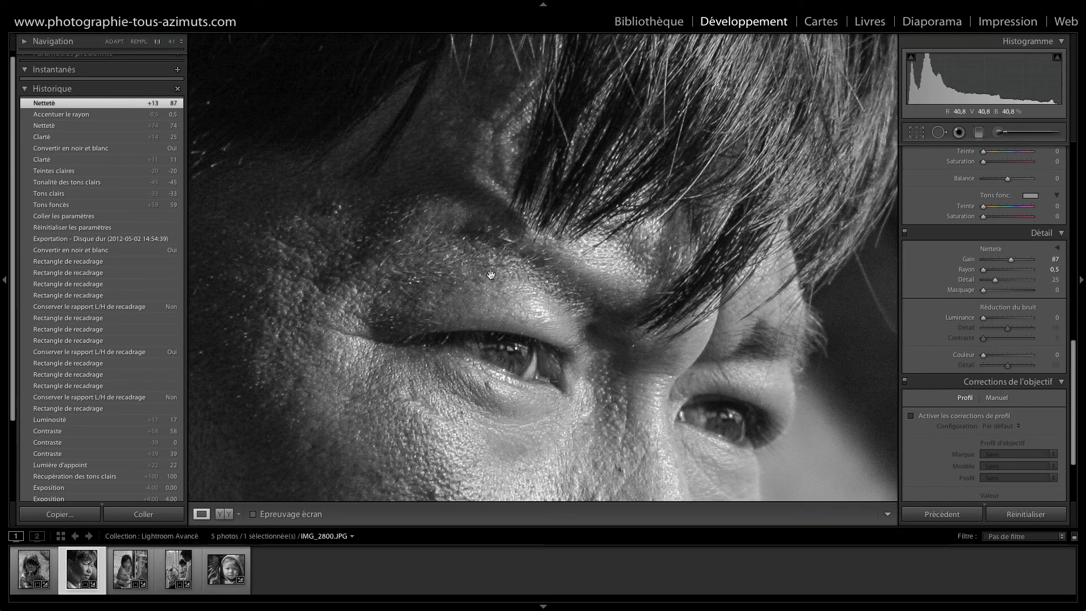
# Compare the eyes and hair at 1:1 between sharpening Gains of 74 and 87, ending on 87
pyautogui.click(97, 116)
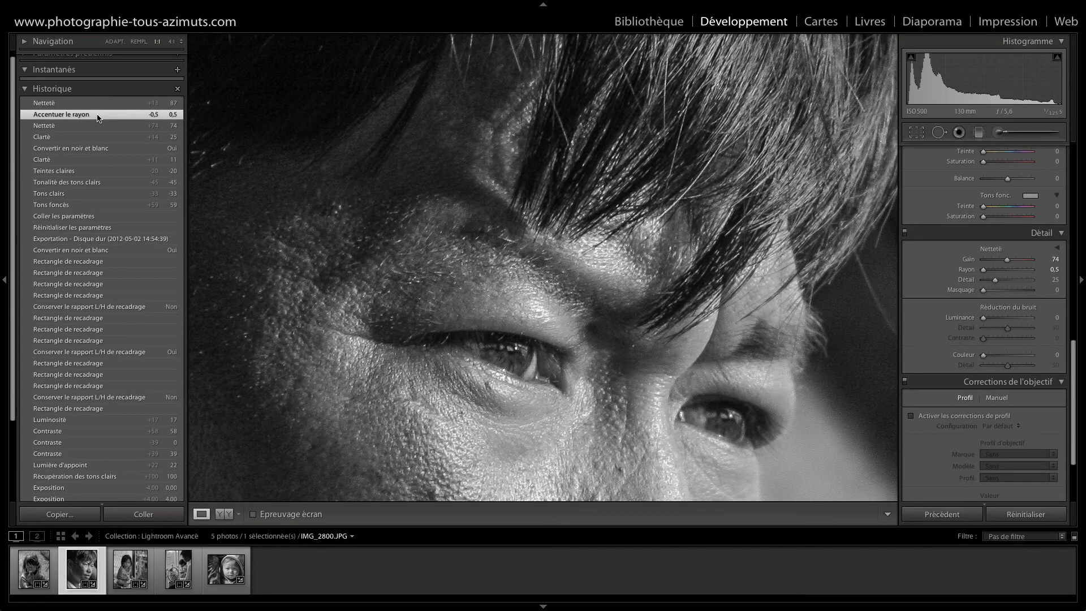
pyautogui.hotkey('ctrl', 'z')
pyautogui.hotkey('ctrl', 'shift', 'z')
pyautogui.click(624, 421)
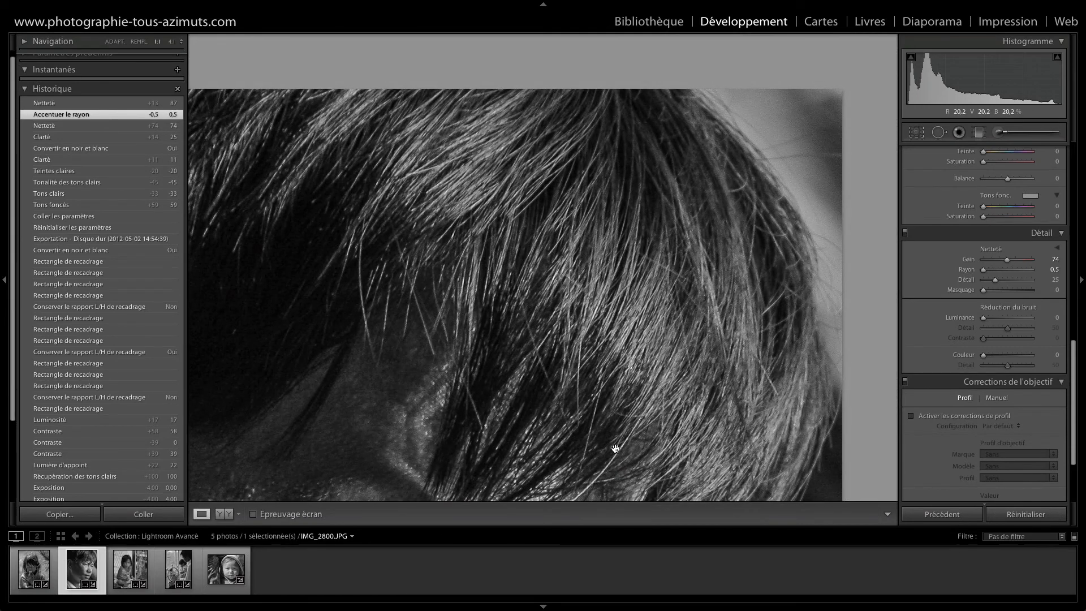
pyautogui.click(115, 104)
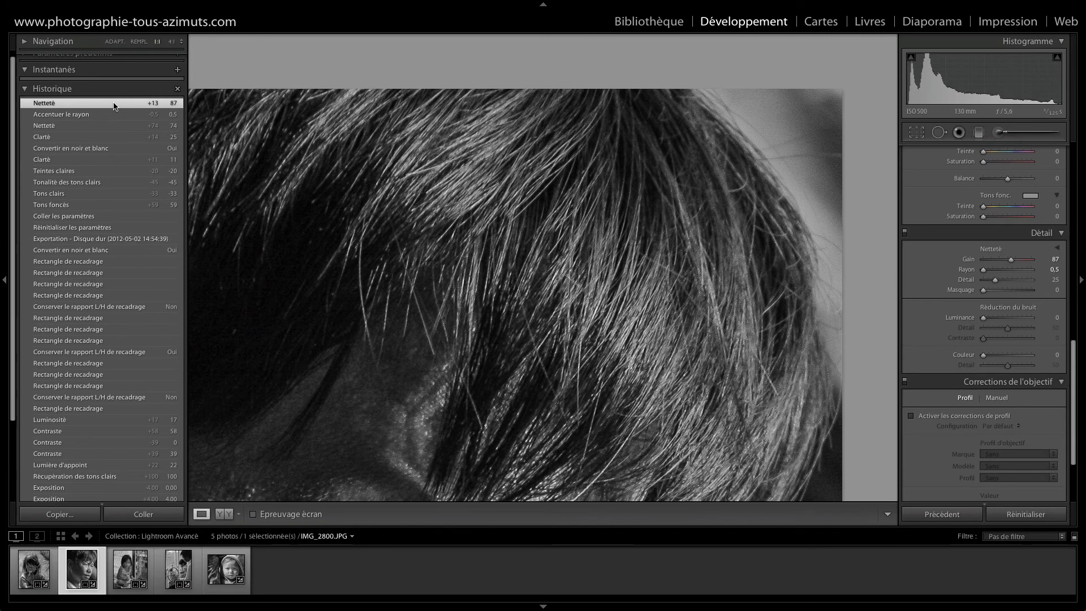
pyautogui.hotkey('ctrl', 'z')
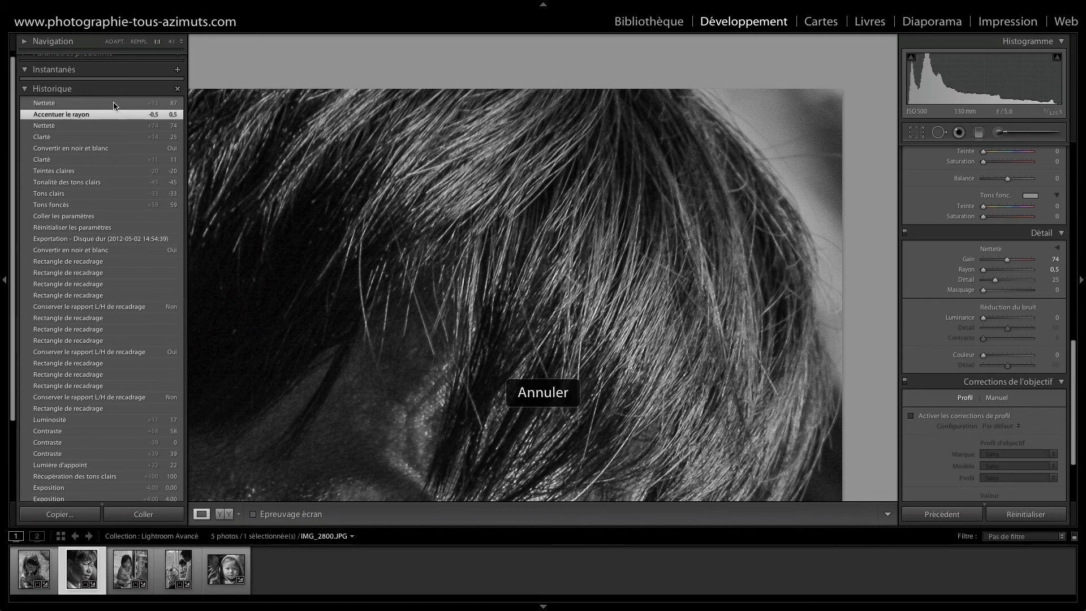
pyautogui.hotkey('ctrl', 'y')
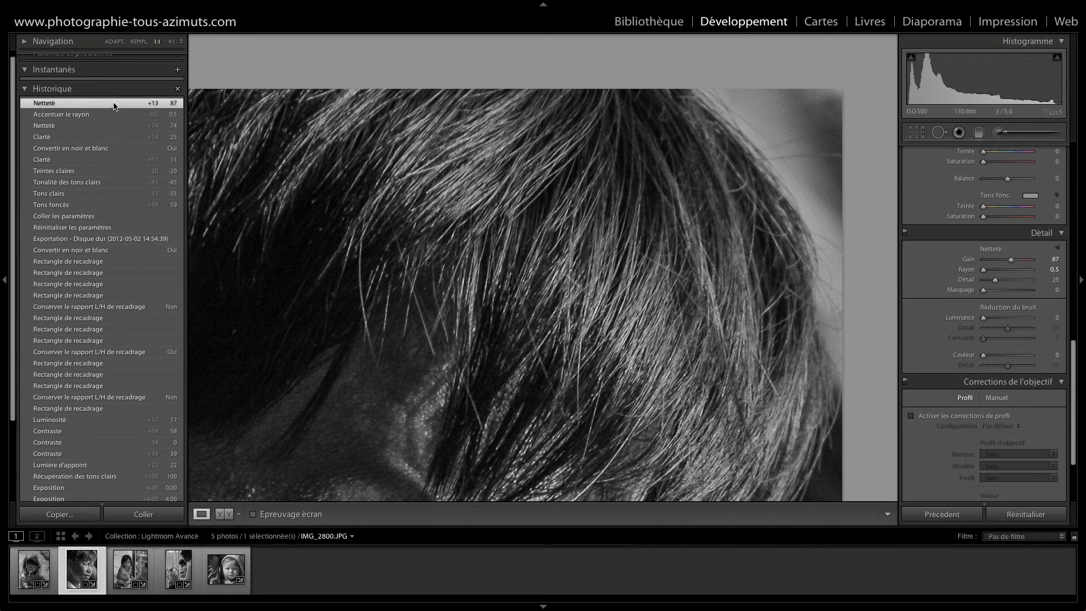
pyautogui.hotkey('ctrl', 'z')
pyautogui.hotkey('ctrl', 'y')
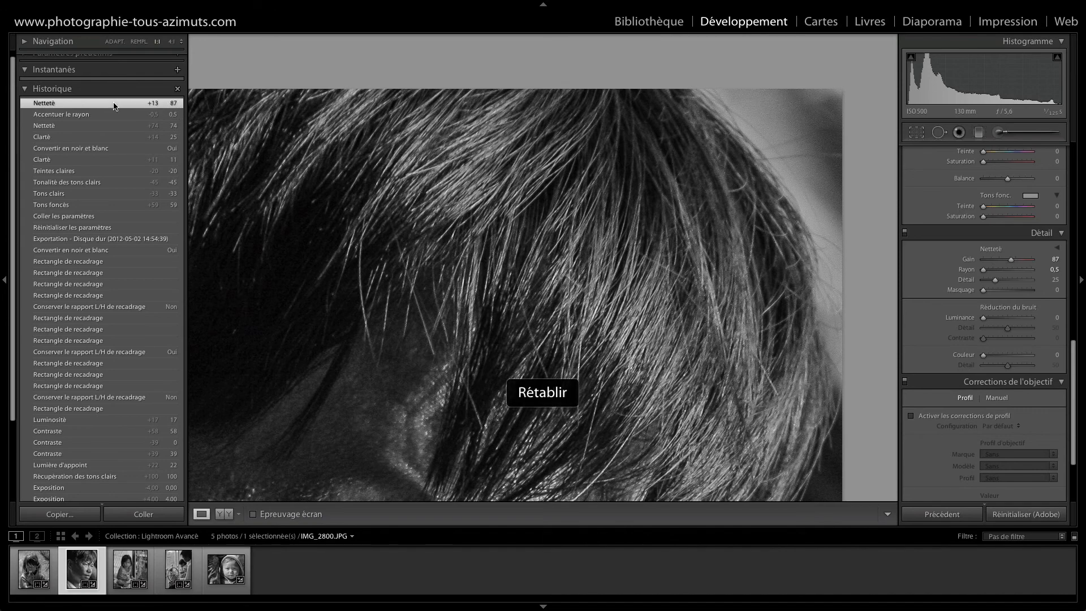
# Compare the eyes and cheek between sharpening Gains of 74 and 87, restore 87 and return to the whole portrait
pyautogui.moveTo(553, 451); pyautogui.dragTo(670, 71)
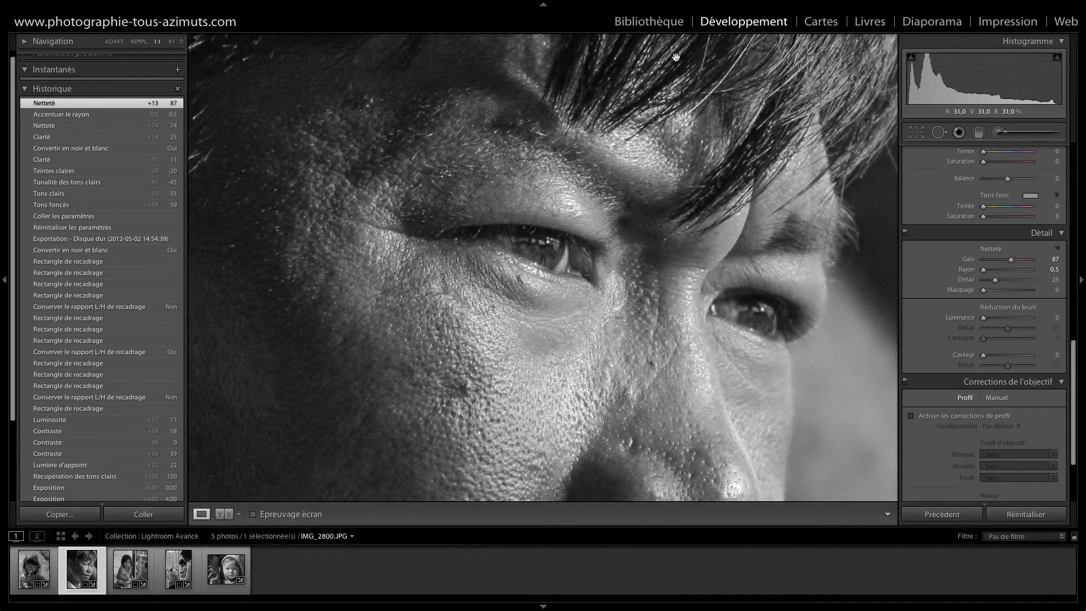
pyautogui.hotkey('ctrl', 'z')
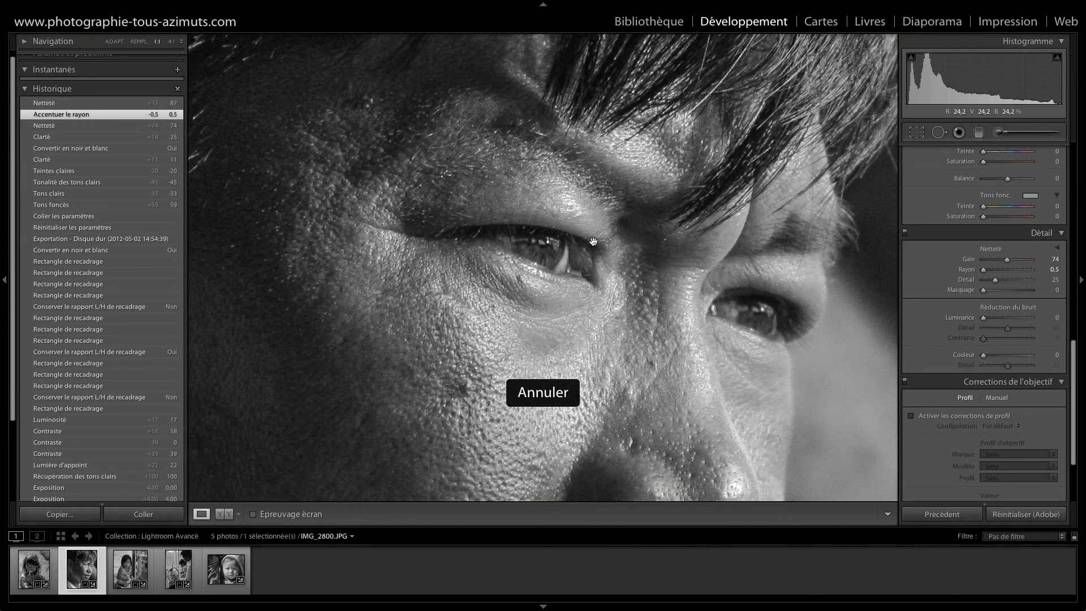
pyautogui.hotkey('ctrl', 'shift', 'z')
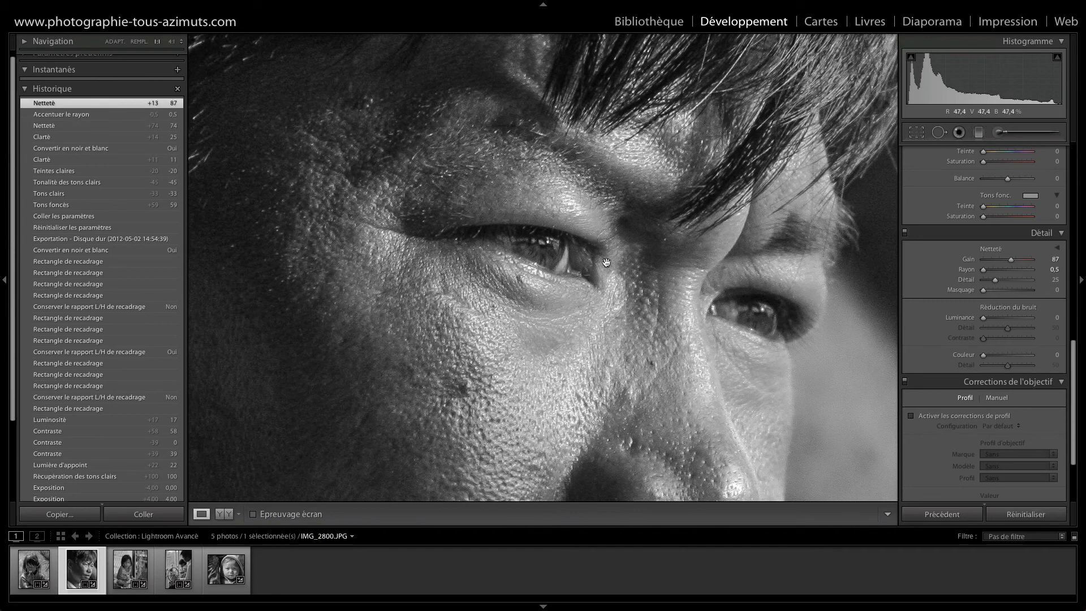
pyautogui.click(606, 262)
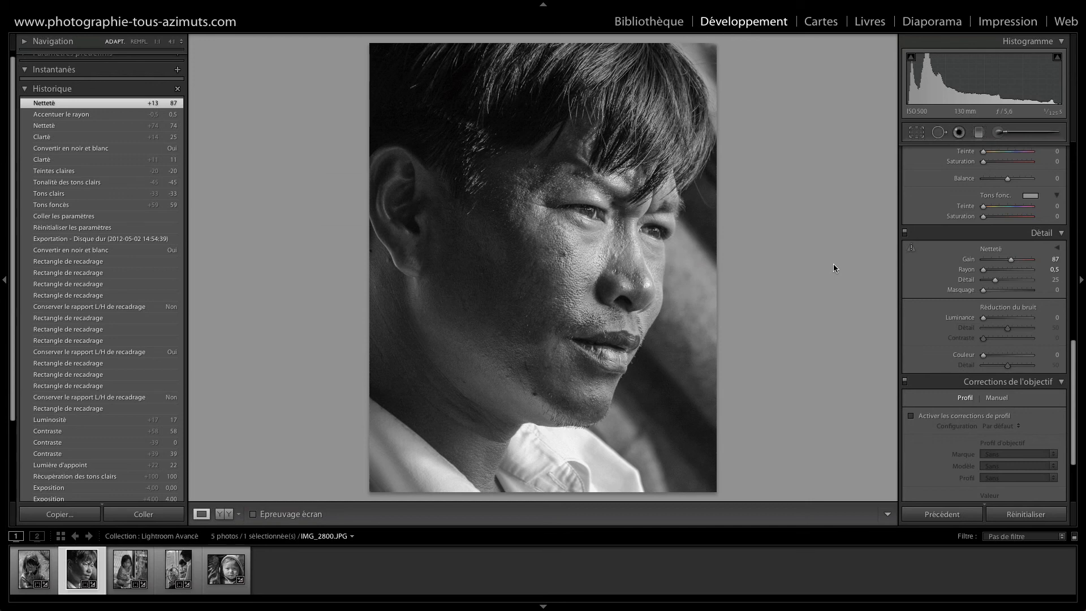
# Compare the current portrait with the 2012-05-02 exported version, including side by side as the Avant image, and return to the current single view
pyautogui.click(87, 240)
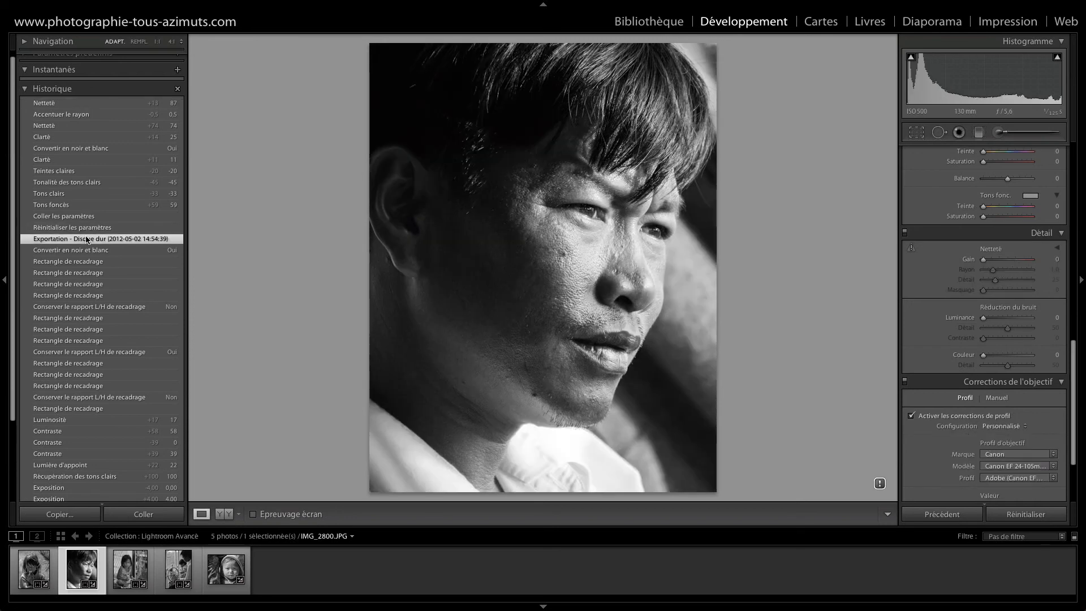
pyautogui.hotkey('ctrl', 'z')
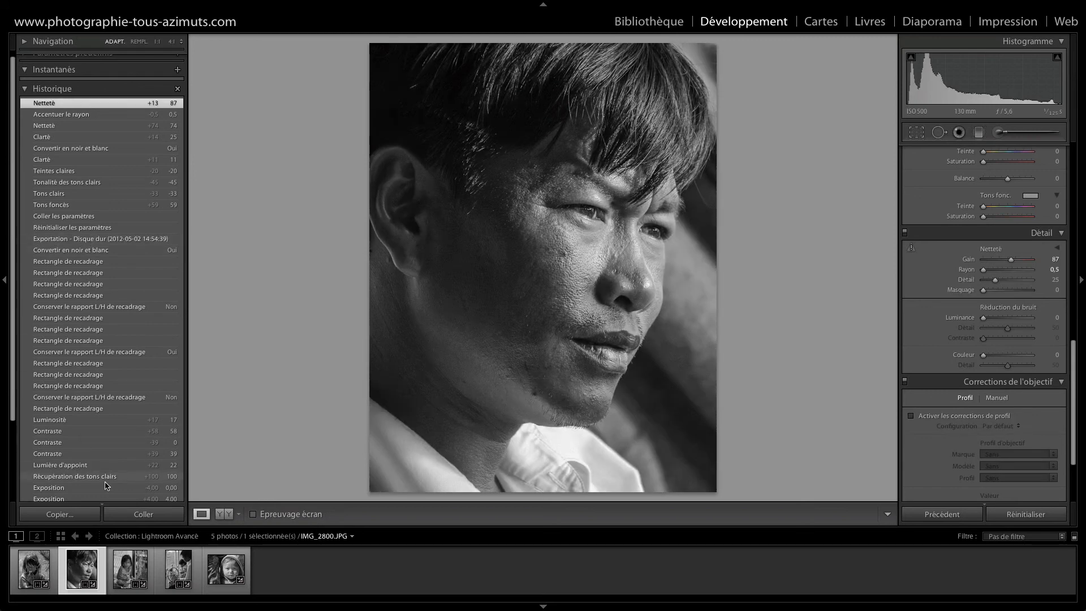
pyautogui.click(229, 517)
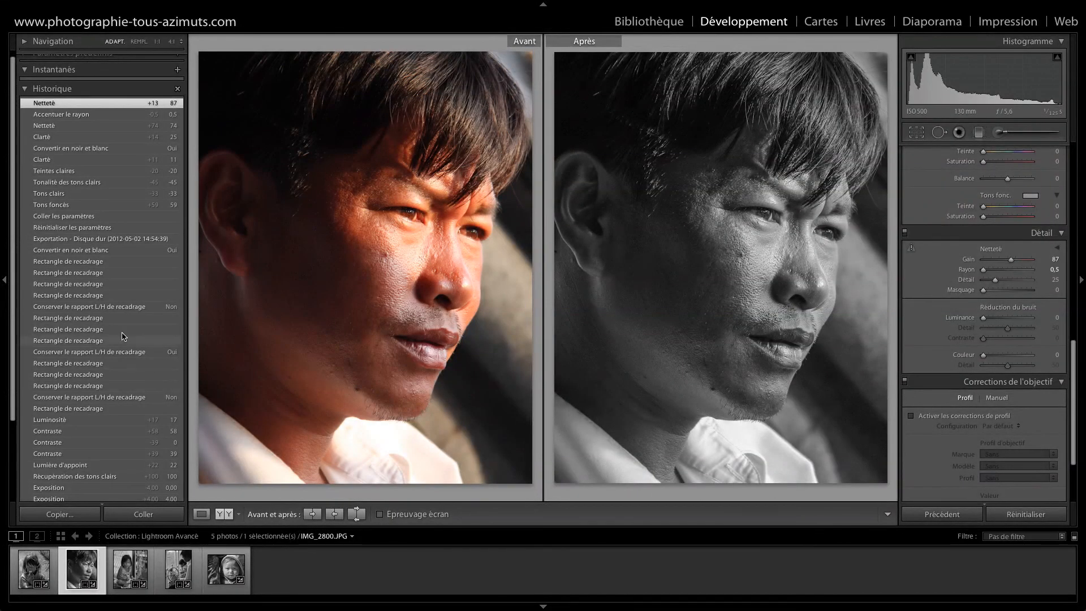
pyautogui.moveTo(99, 242); pyautogui.dragTo(358, 263)
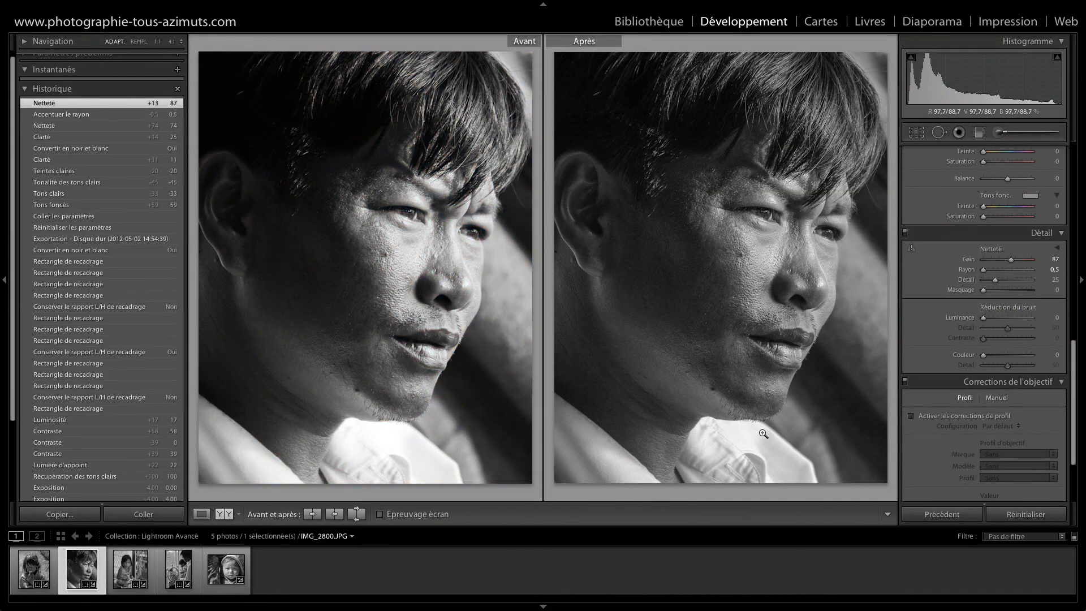
pyautogui.click(201, 514)
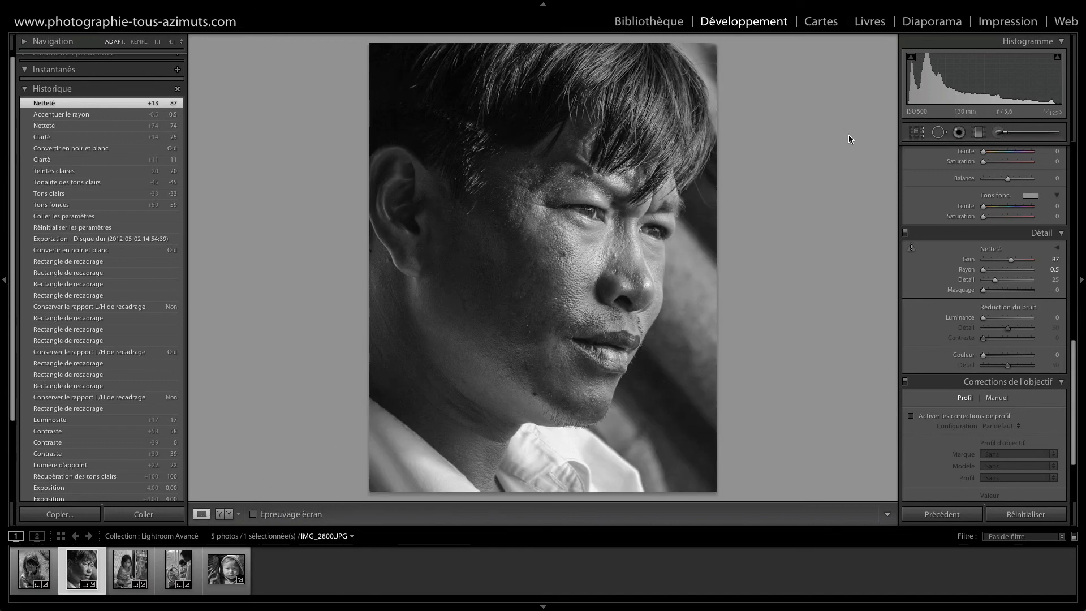